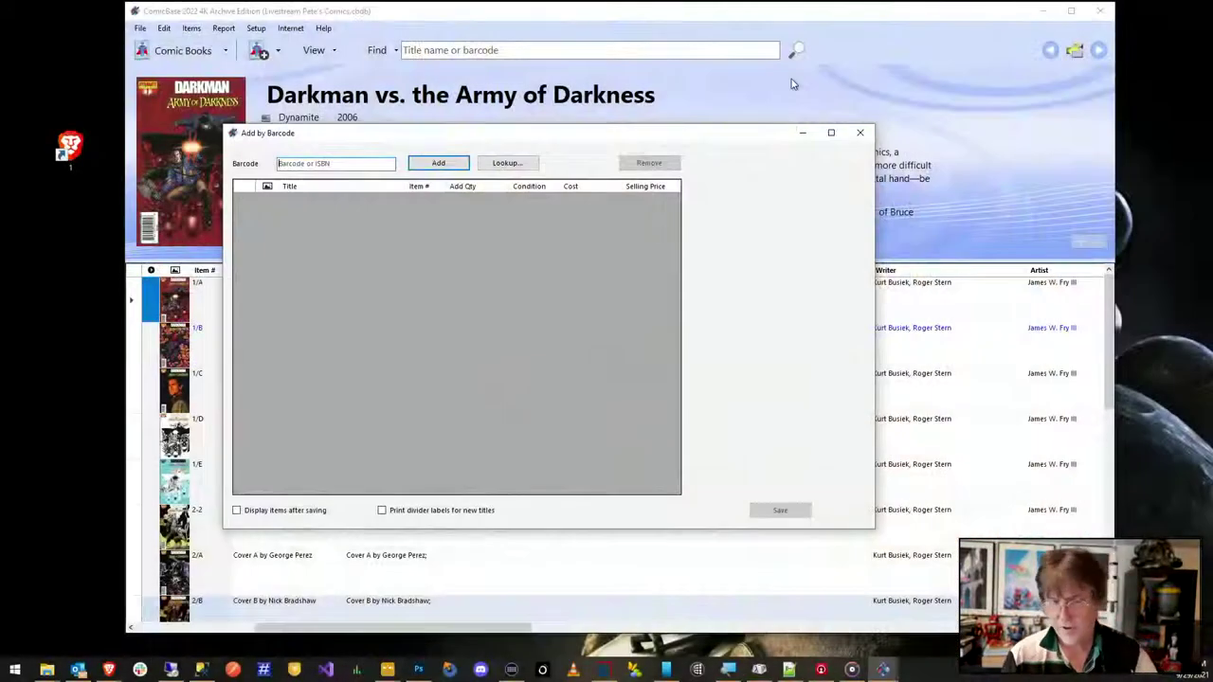
Step: Add Fantastic Four 35, Static: Season One 3 and Suicide Squad Anl 2021 by barcode
key(Return)
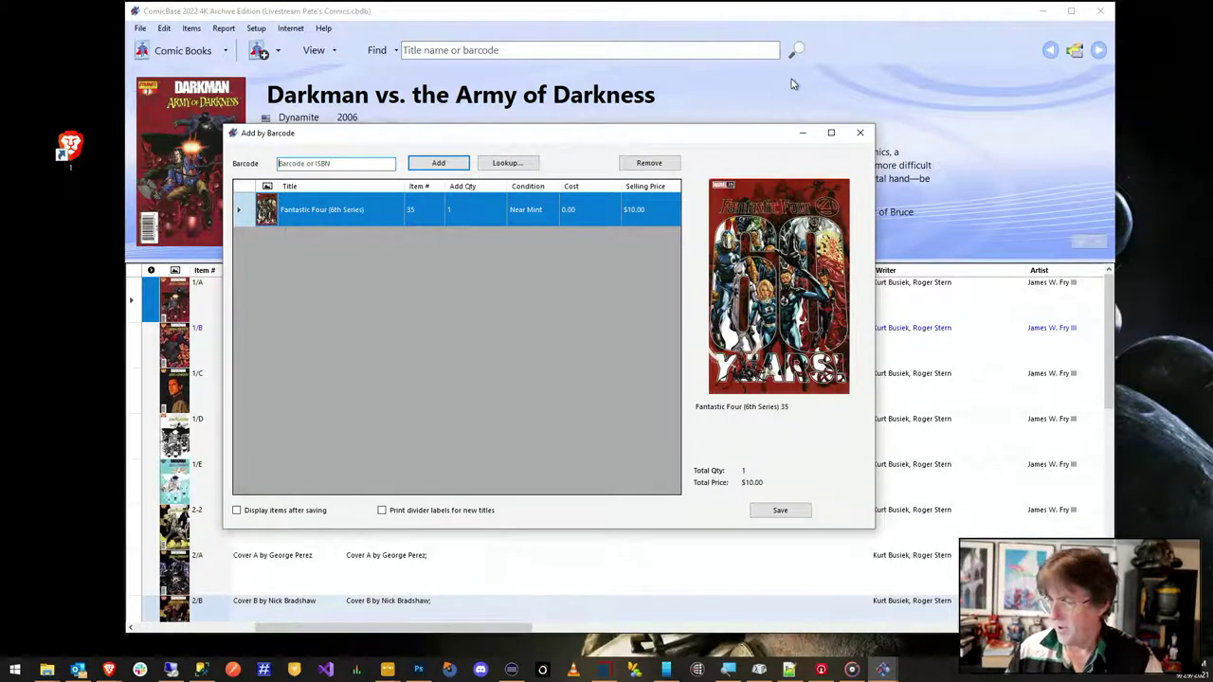
text(76194137744500311)
key(Return)
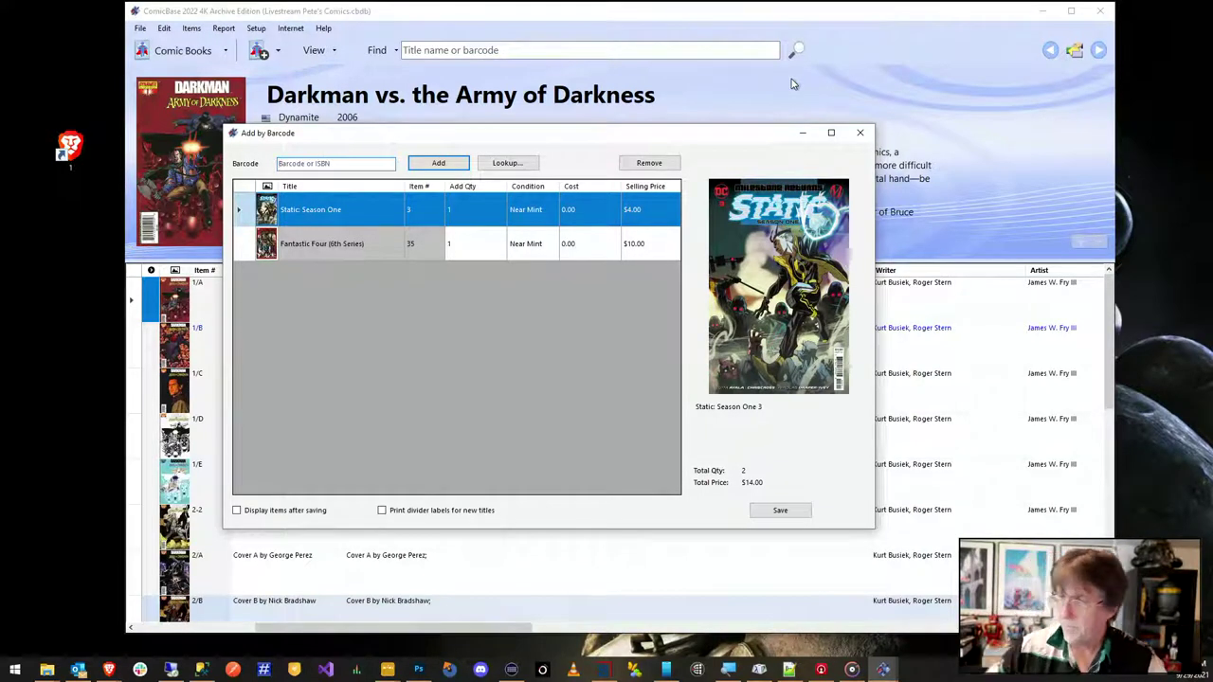
text(76194134192700111)
key(Return)
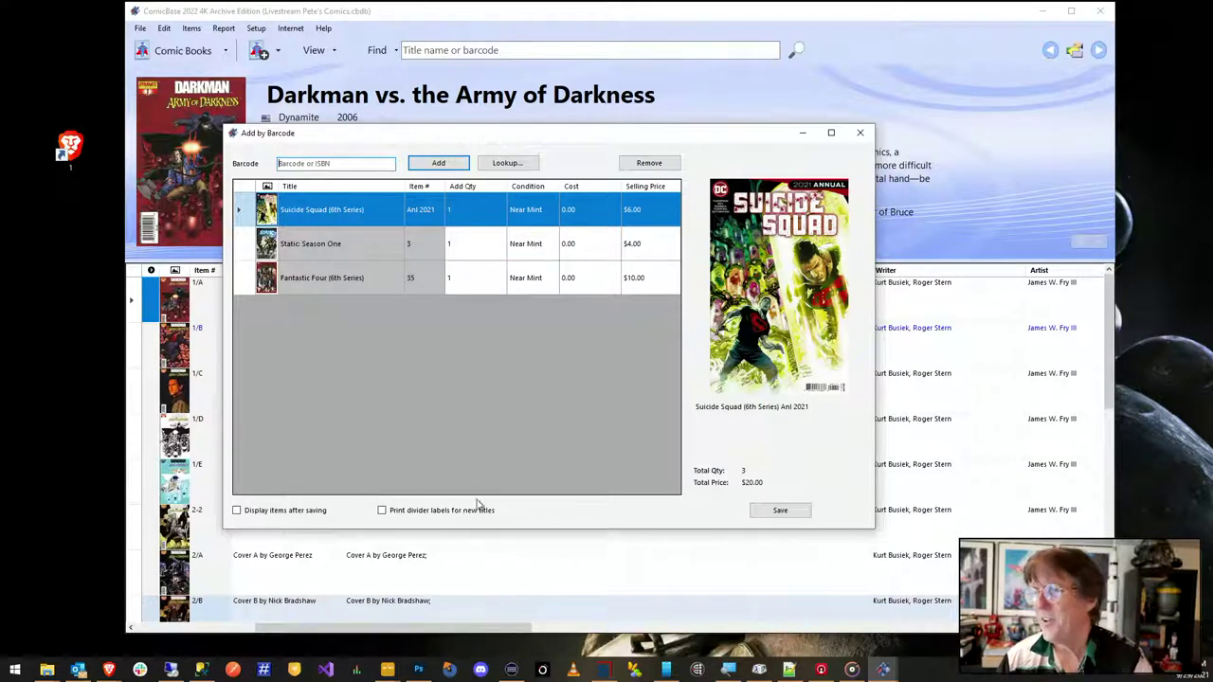
Step: Save the three scanned comics with Display items after saving enabled
click(238, 511)
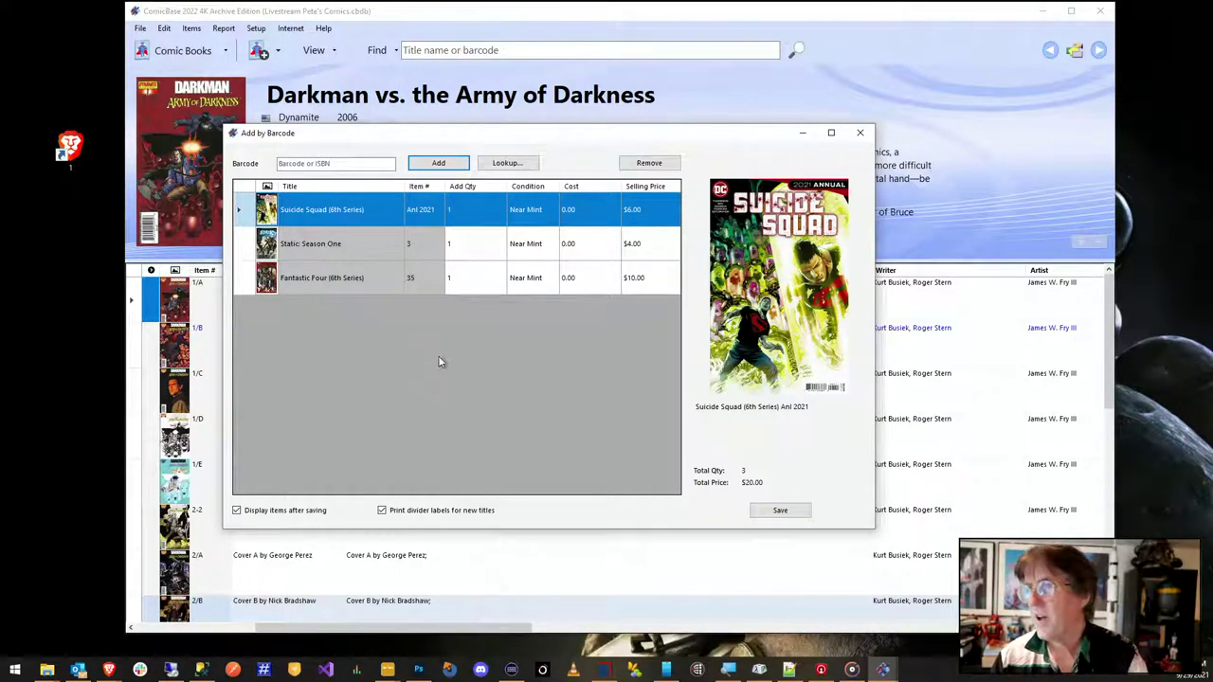
click(780, 510)
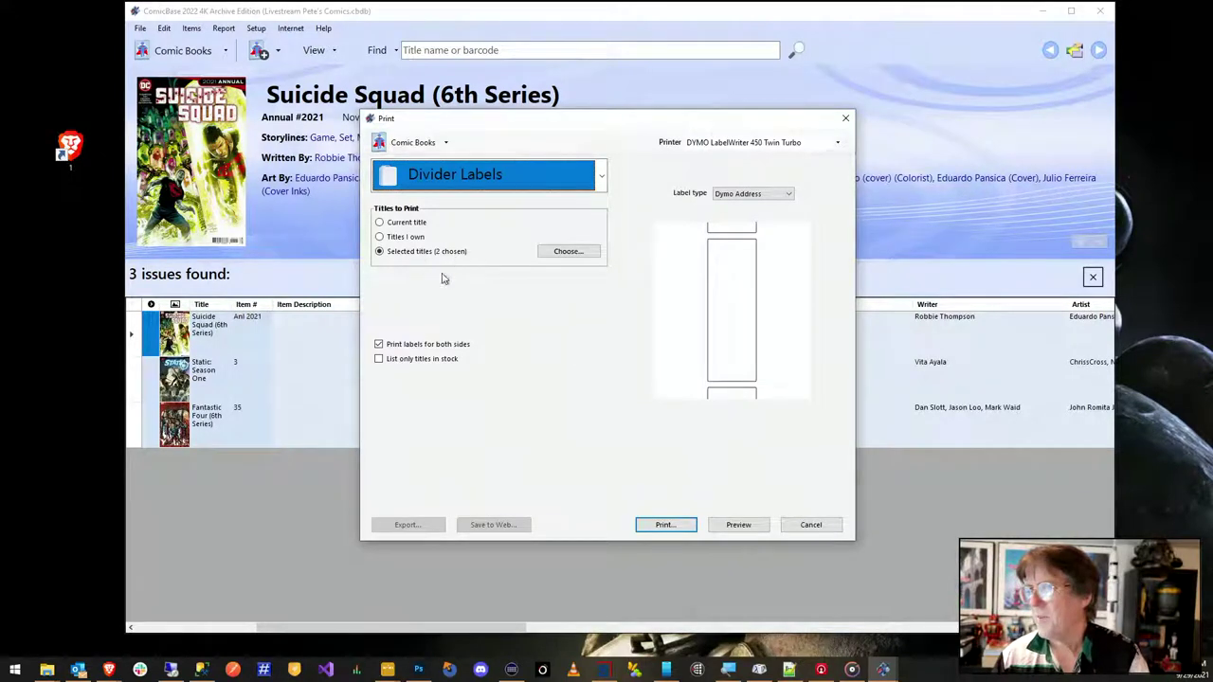
Step: Print the divider labels, select all three new issues, and reposition the Quick Change window
click(676, 527)
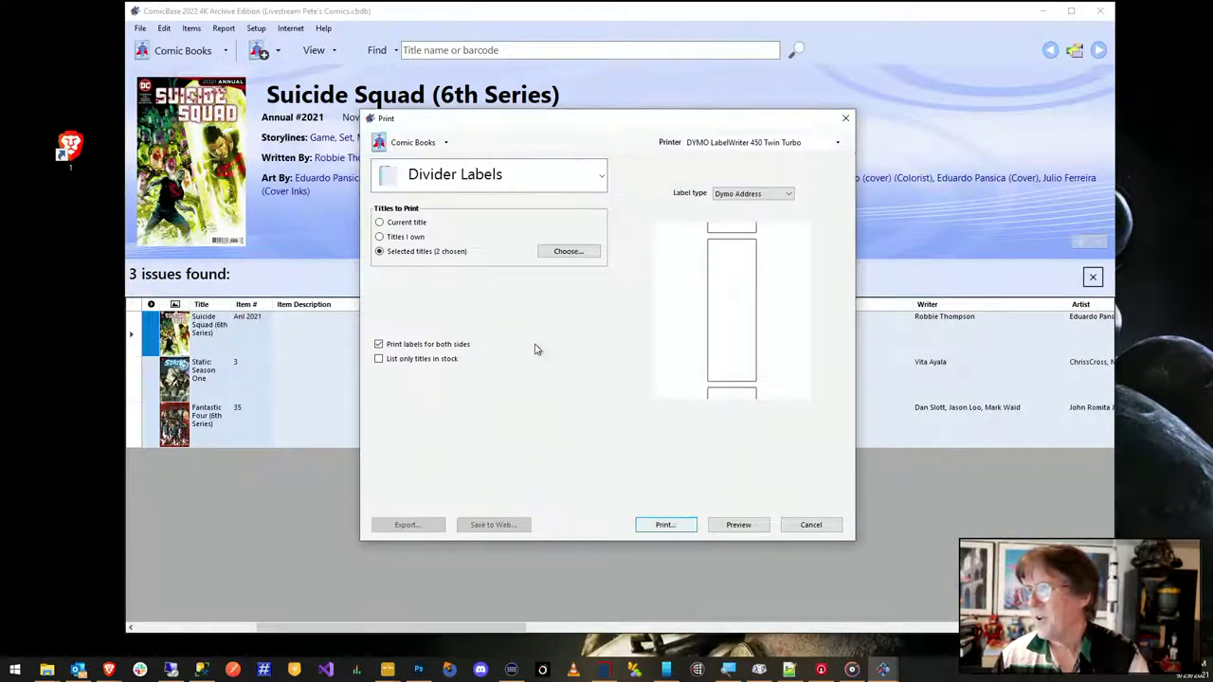
click(665, 527)
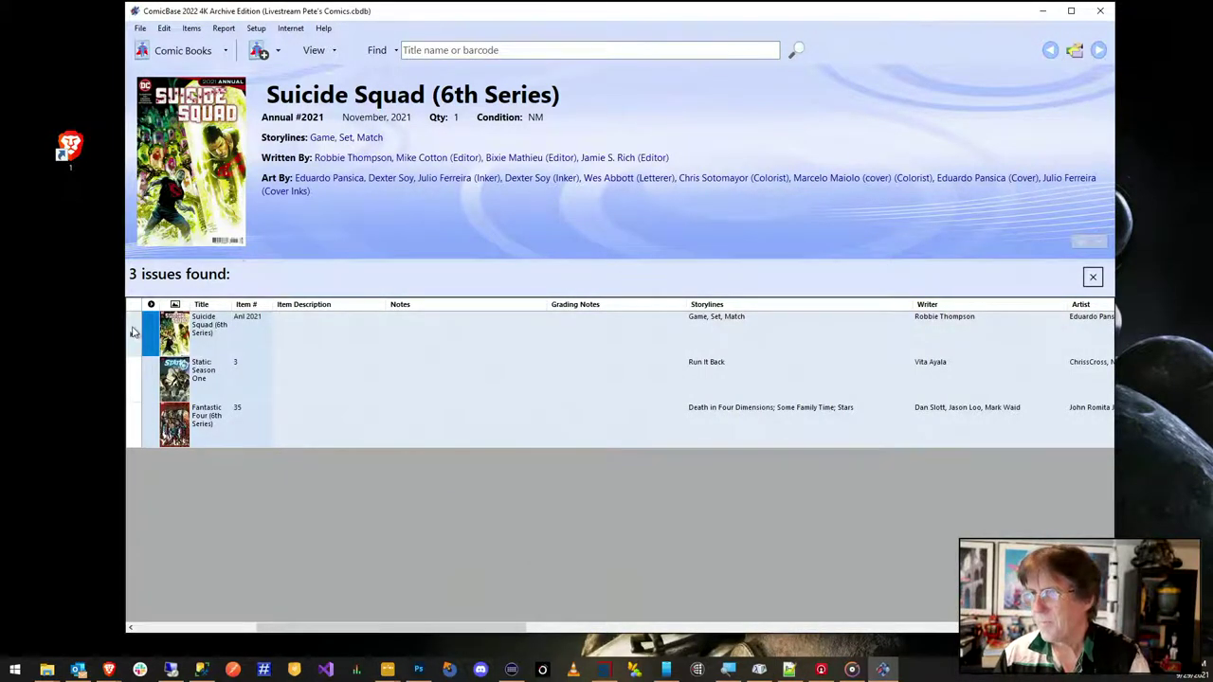
drag(135, 336, 131, 428)
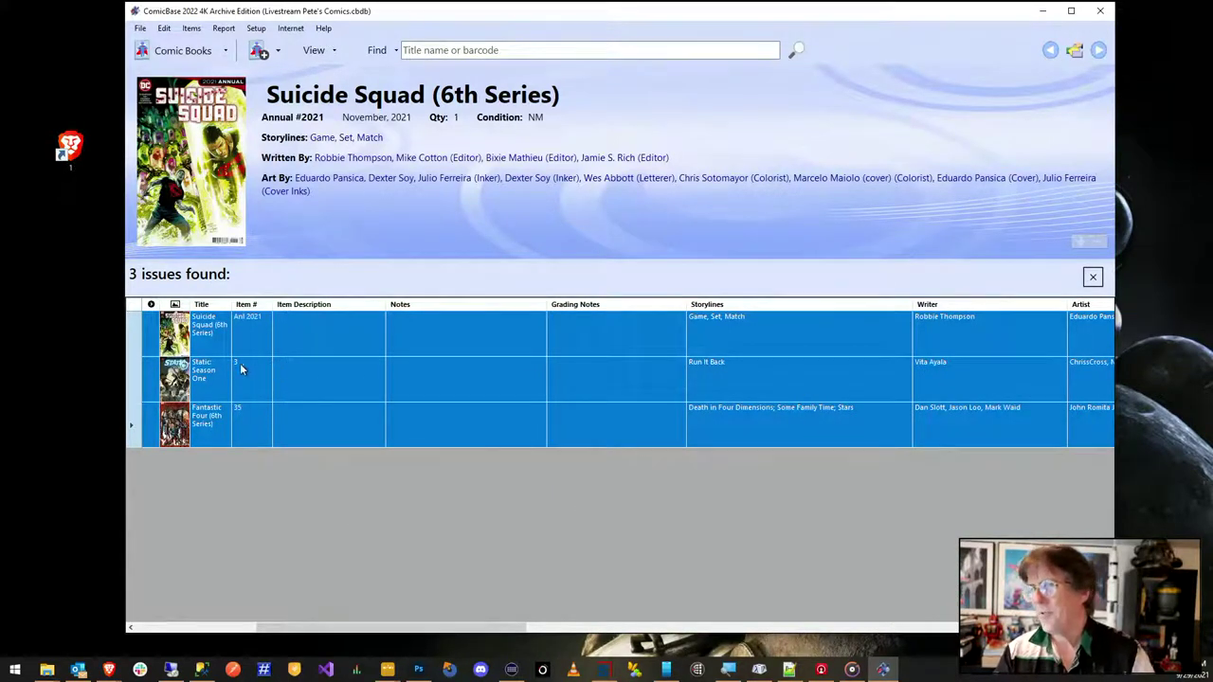
click(135, 334)
shift+click(133, 425)
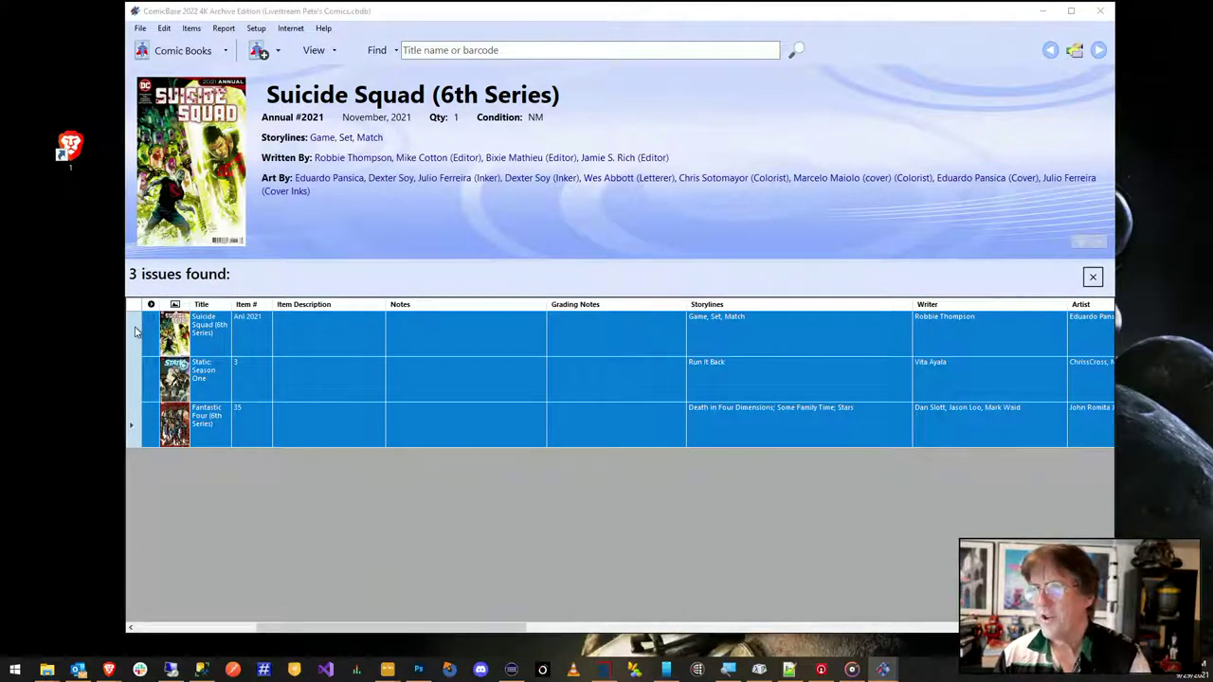
drag(593, 317, 529, 218)
Step: Change Custom Field 1 to 'Box 3' for all three issues, then select the Suicide Squad row
click(587, 273)
scroll(597, 303, up, 3)
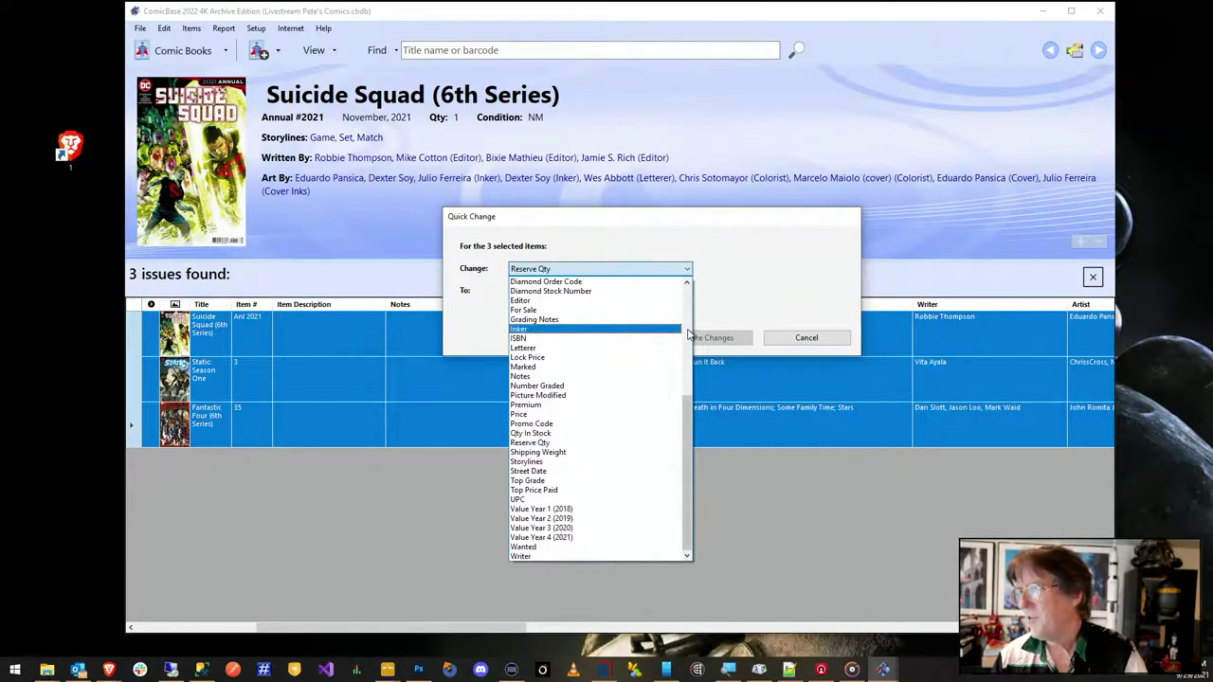
scroll(607, 370, up, 7)
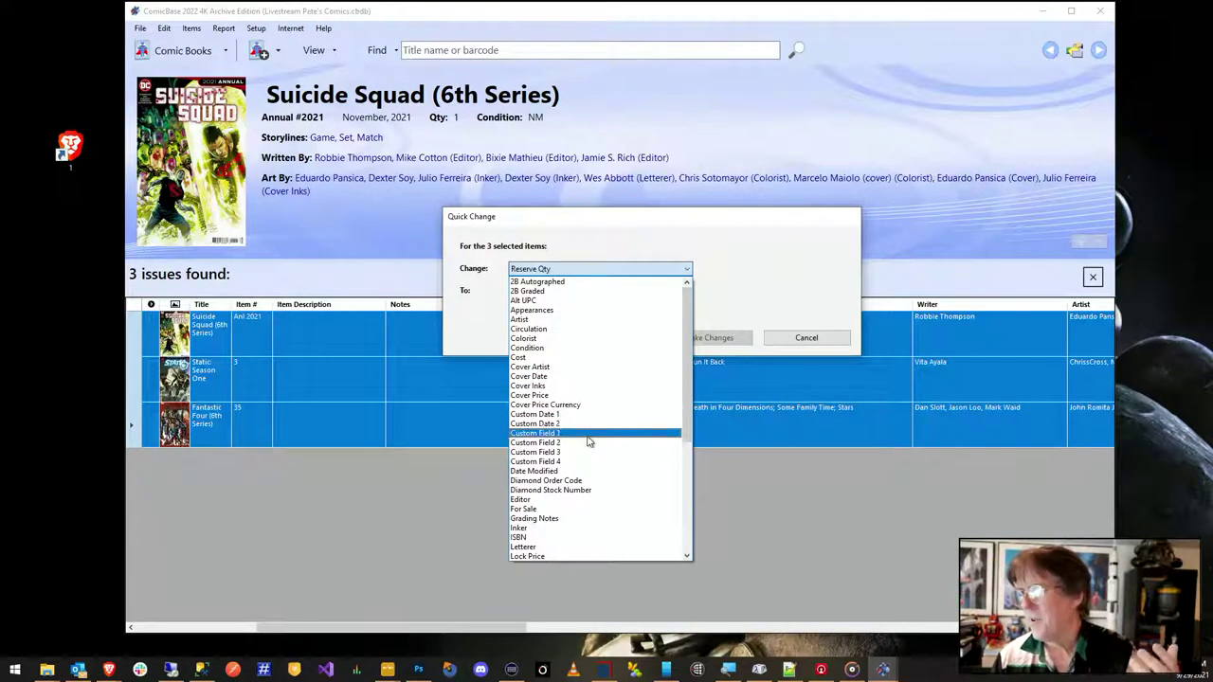
click(589, 435)
click(555, 291)
text(Box 3)
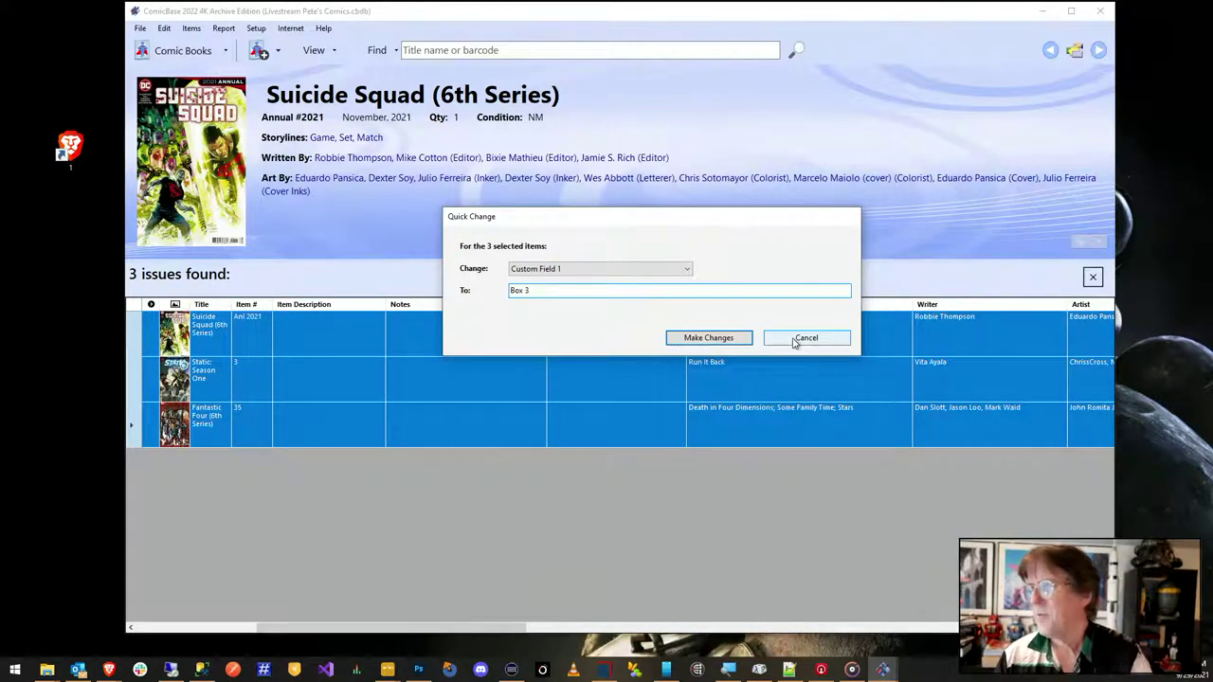
click(798, 338)
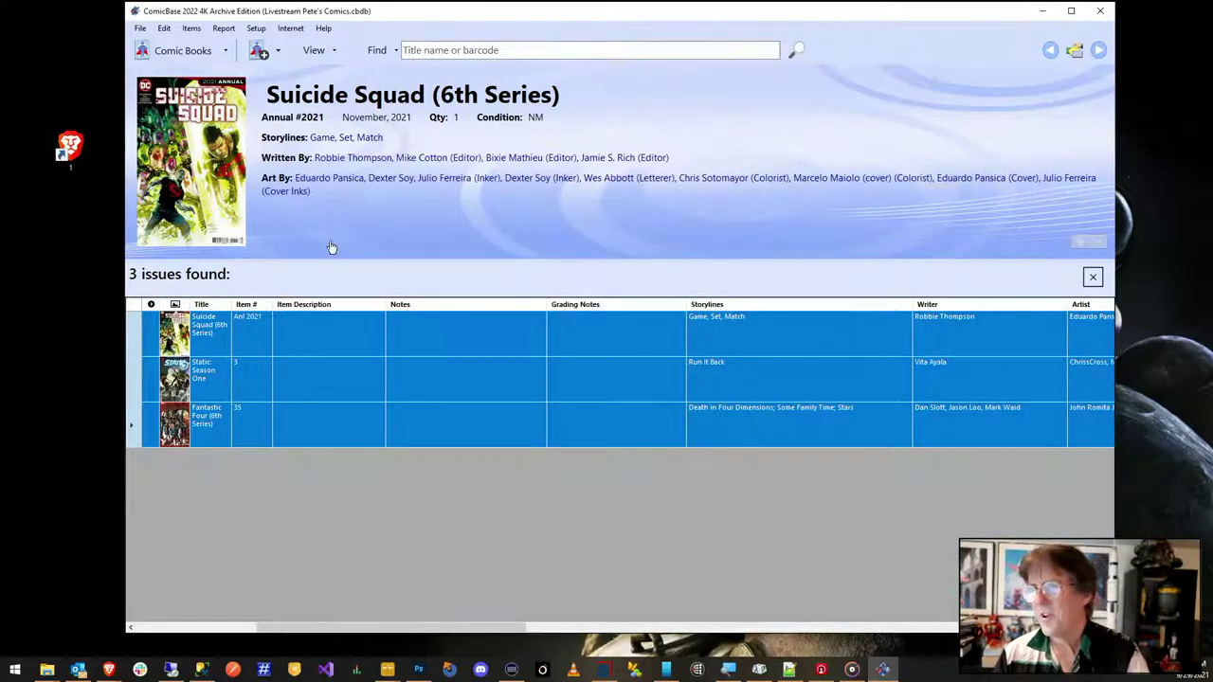
click(138, 333)
Step: Print Identification Labels for all three selected issues from the right-click menu
key(ctrl+a)
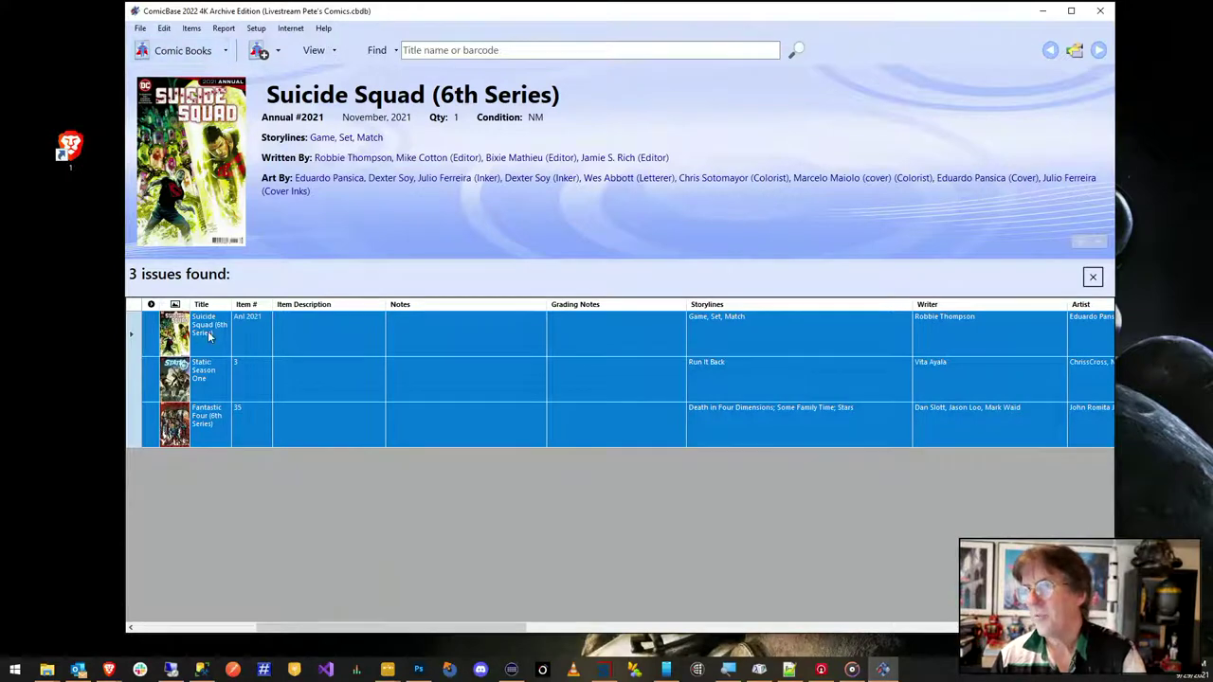
right_click(262, 337)
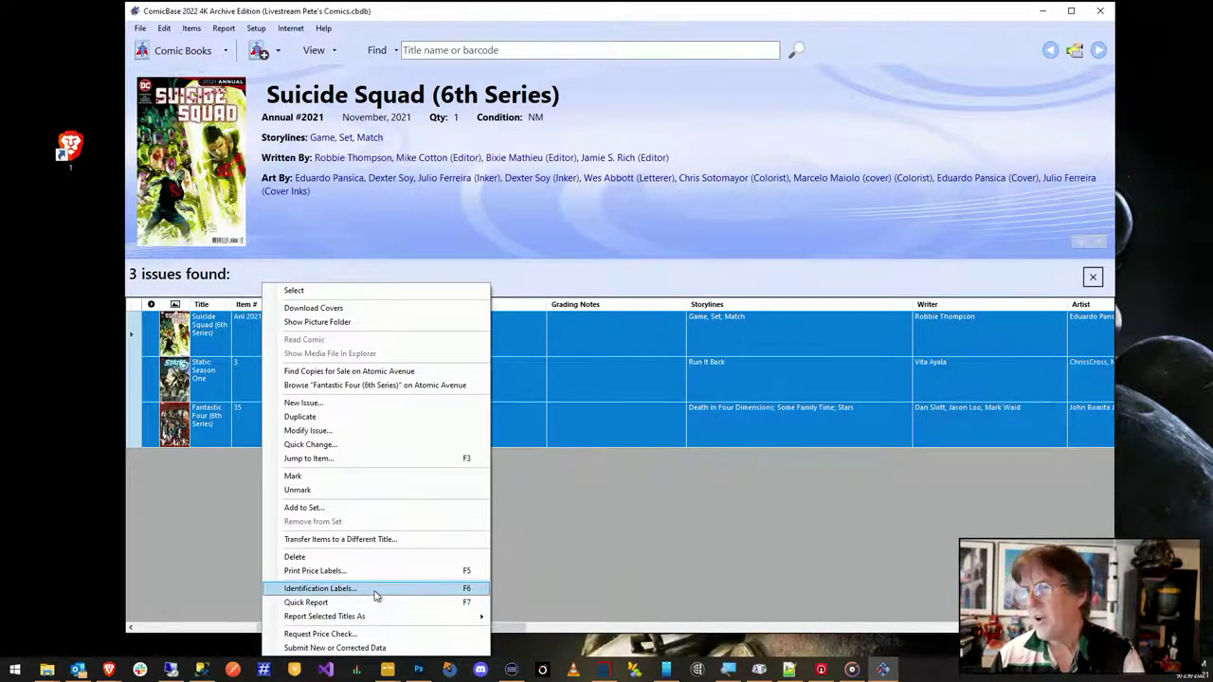
click(320, 589)
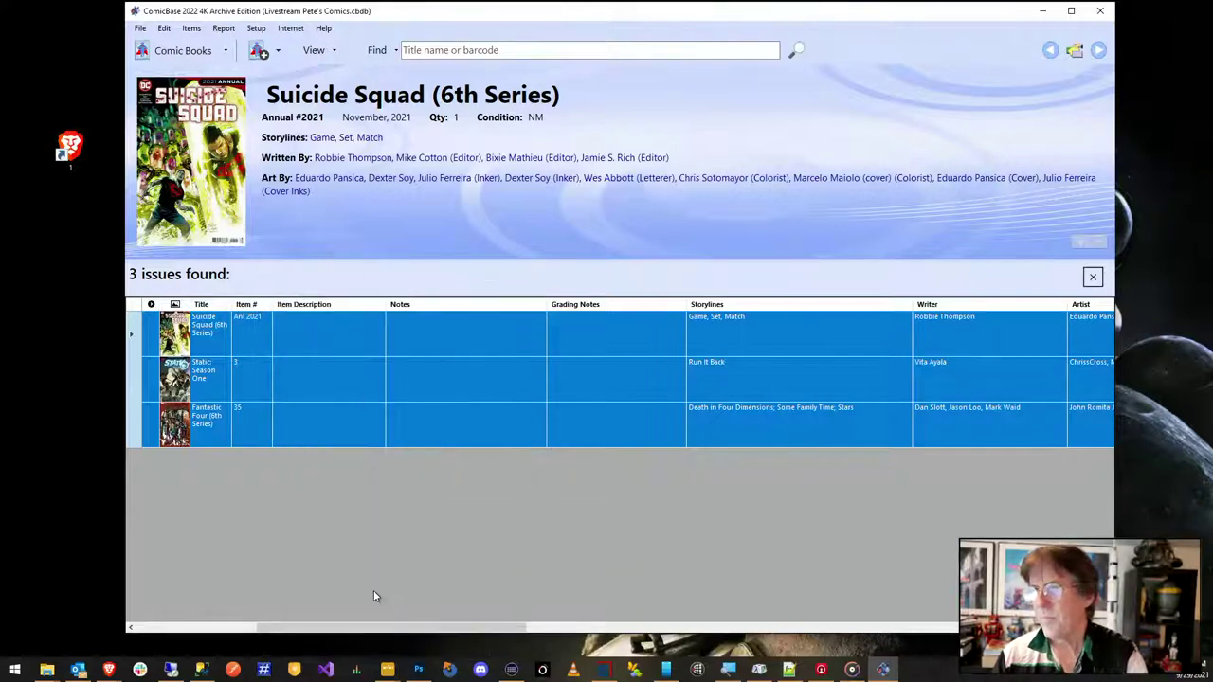
click(663, 525)
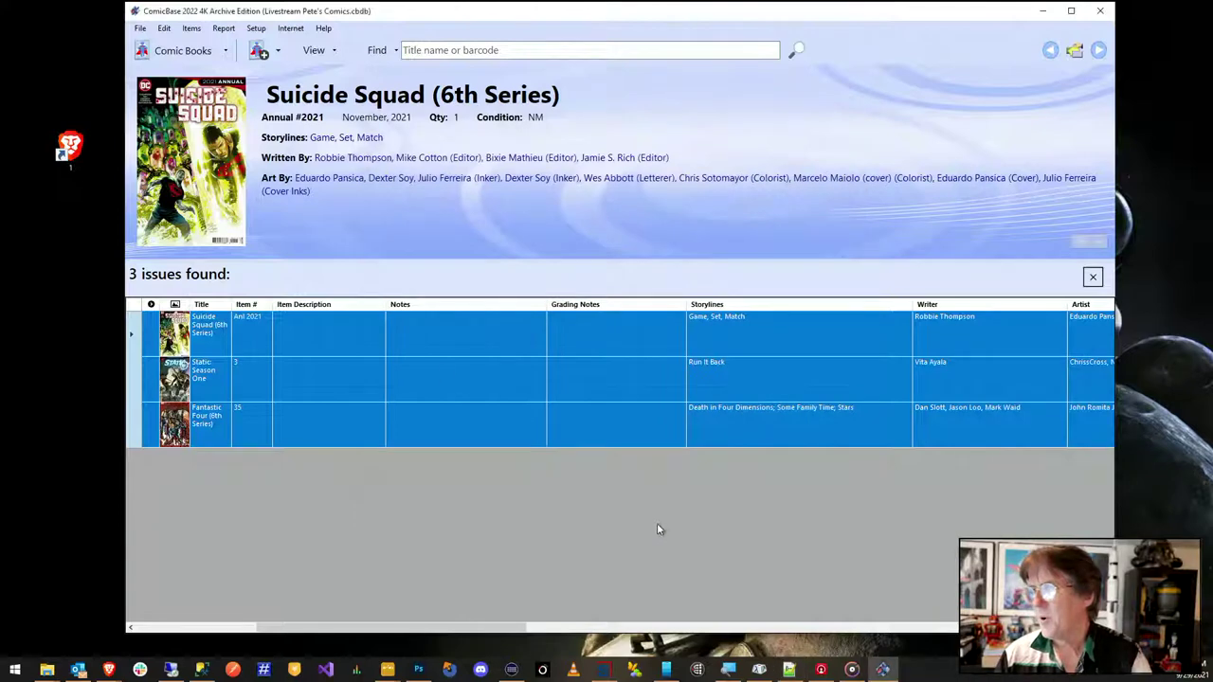
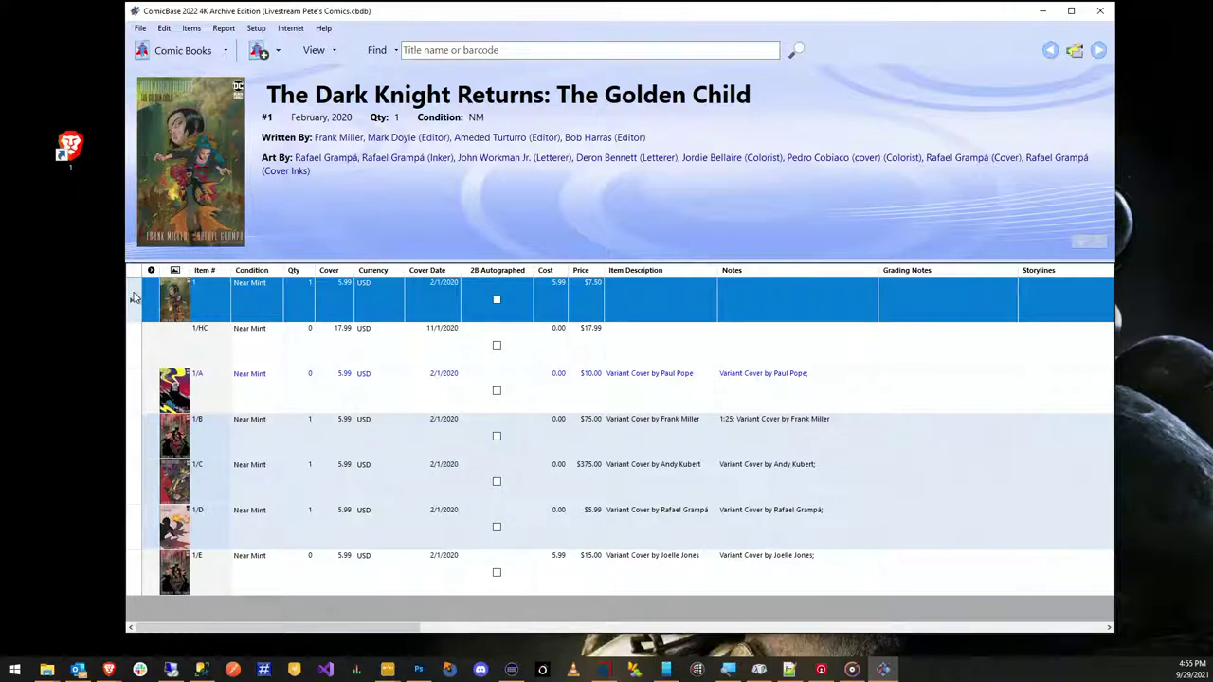
Step: Enter quantity 2 for variant 1/B and 3 for 1/D, then select the #1 Hardcover row
drag(134, 298, 105, 529)
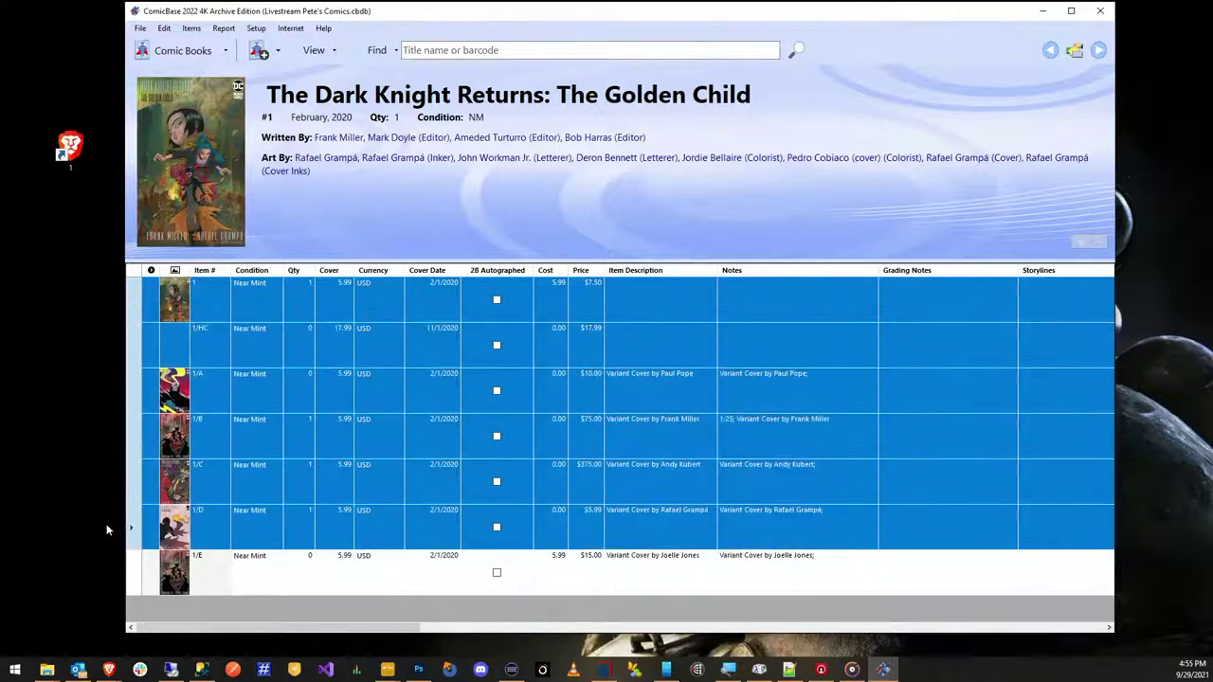
click(133, 431)
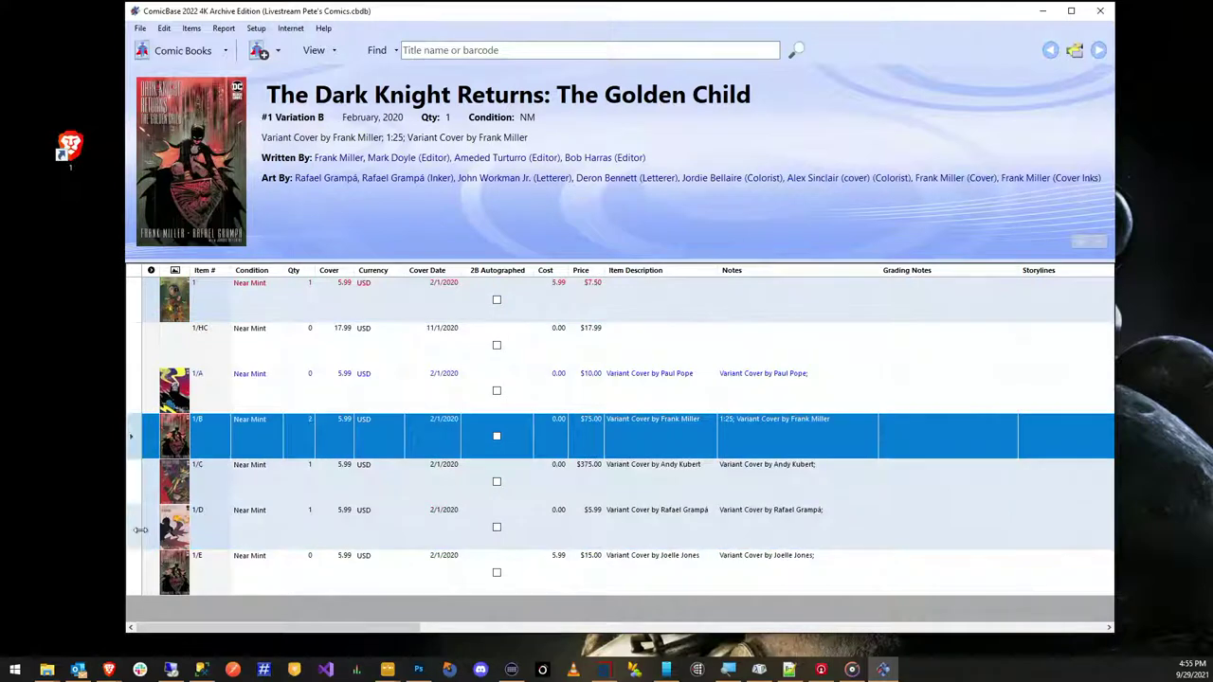
click(135, 539)
click(343, 406)
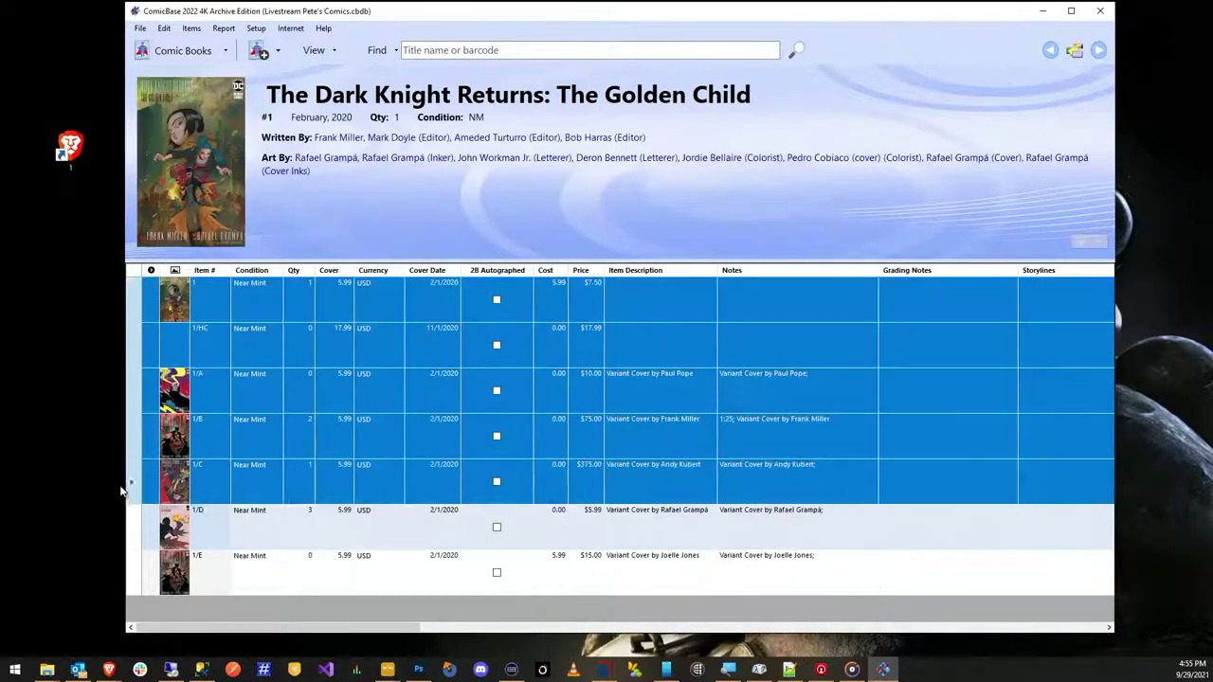
drag(132, 301, 123, 530)
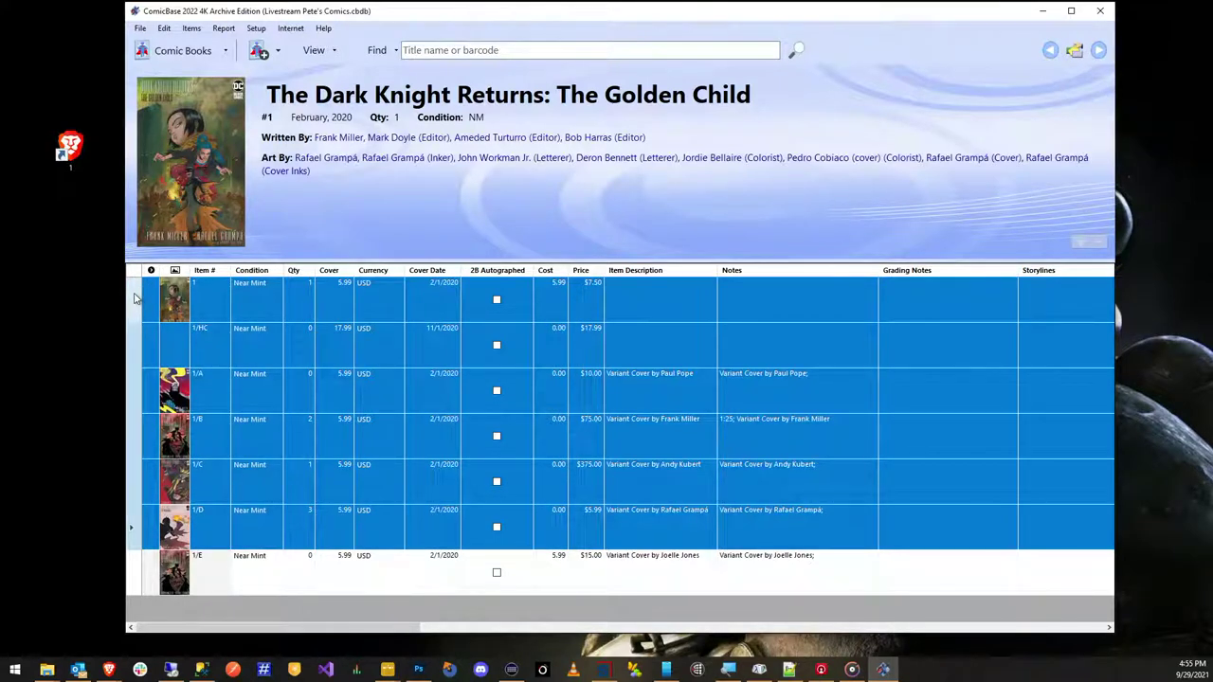
click(135, 298)
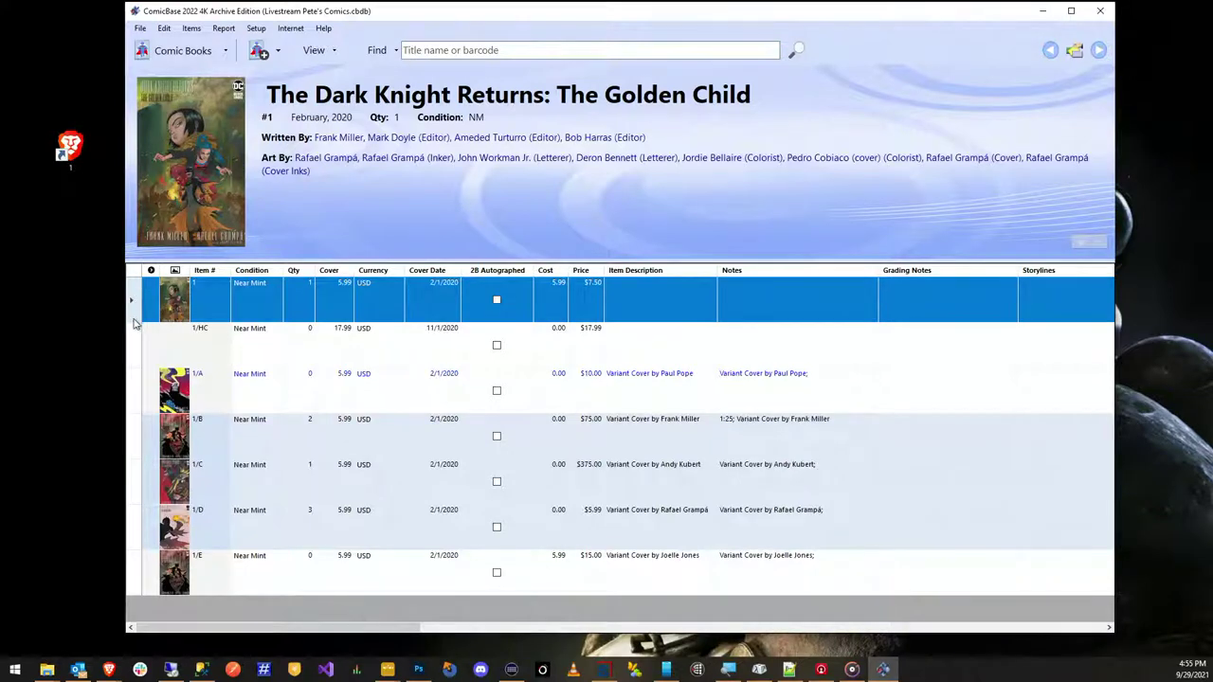
click(135, 350)
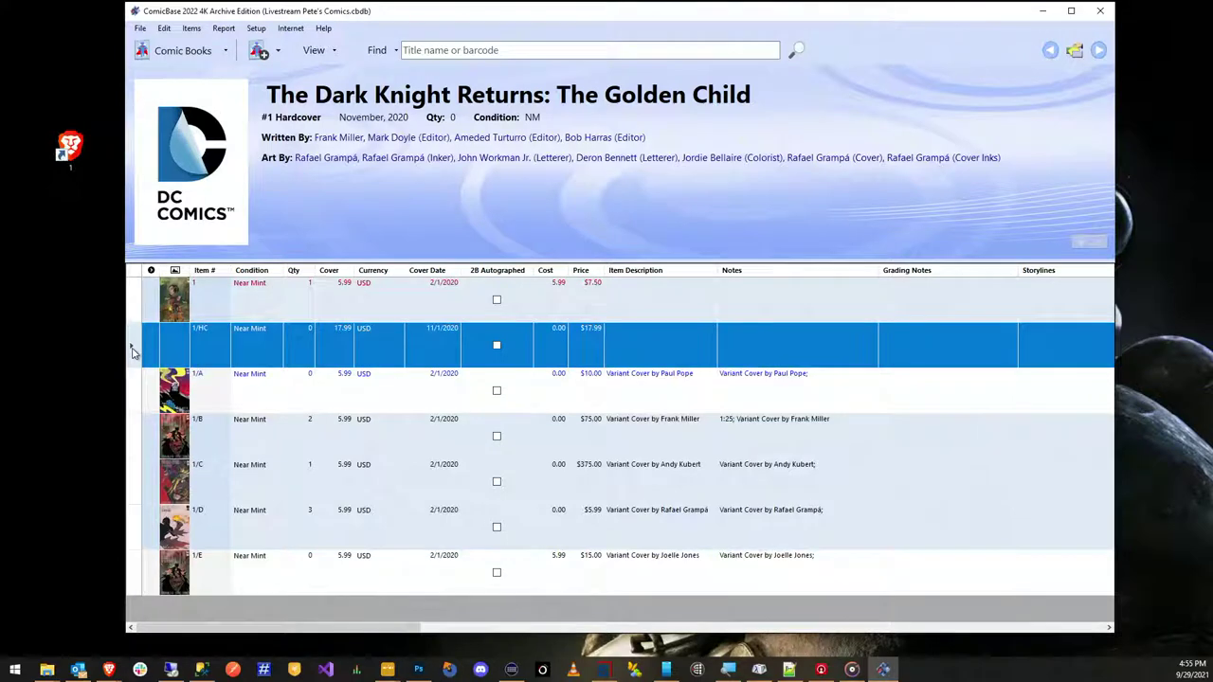
Step: Print the #1 Hardcover's Identification Label, then highlight rows 1 through 1/D
key(ctrl+p)
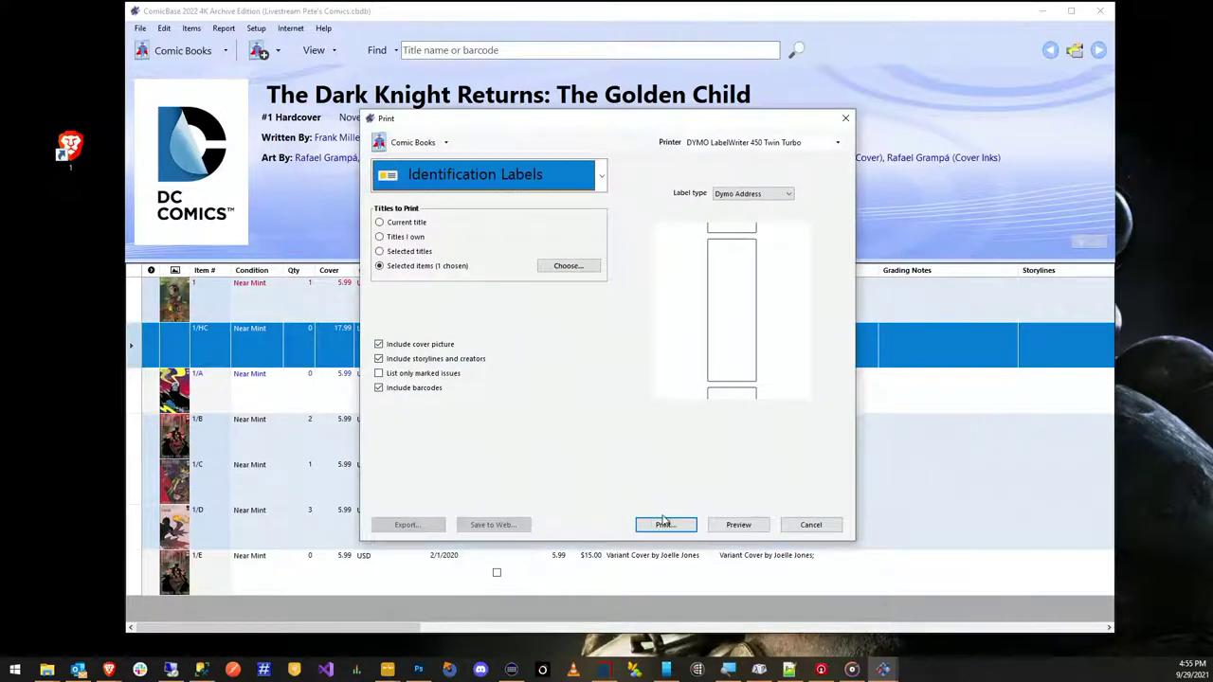
click(667, 527)
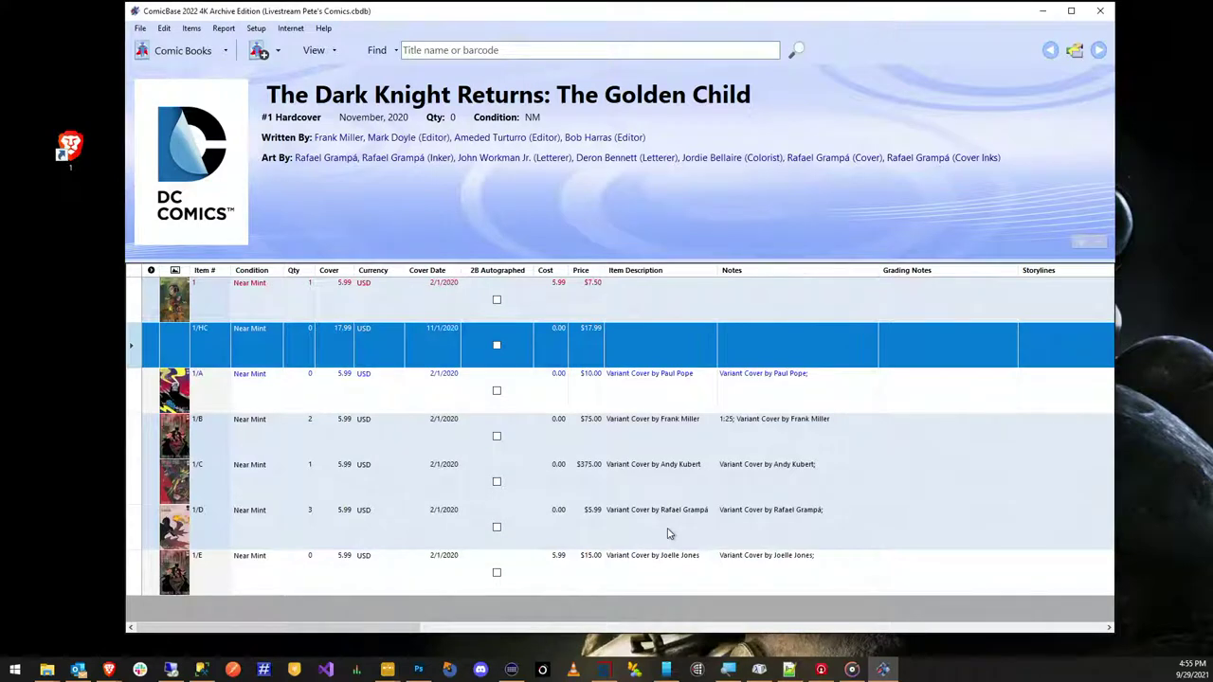
click(133, 301)
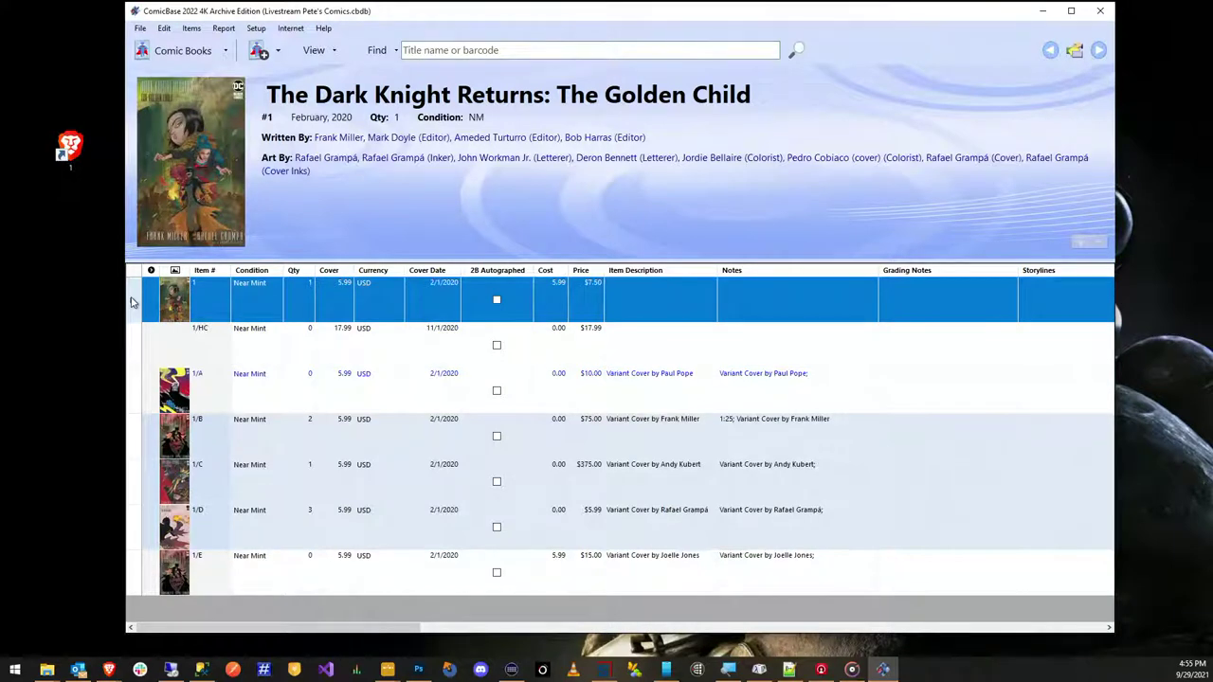
drag(133, 301, 132, 527)
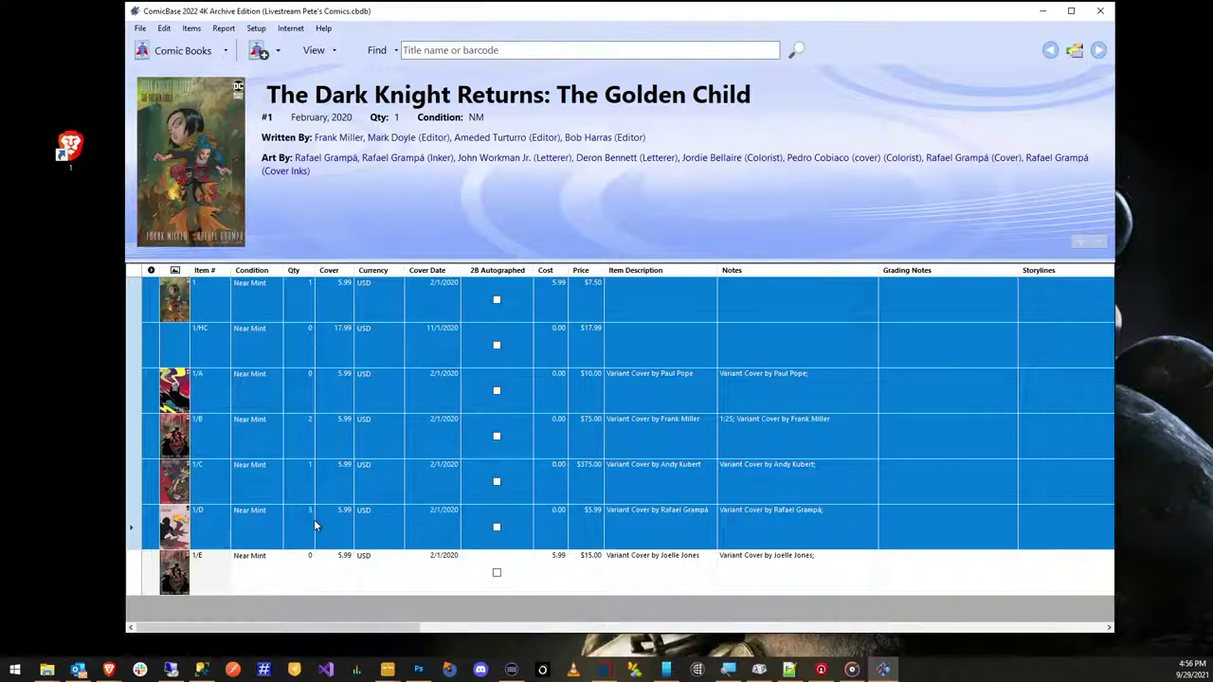
Step: Print Identification Labels for the six selected issues, one per issue rather than per copy
key(ctrl+p)
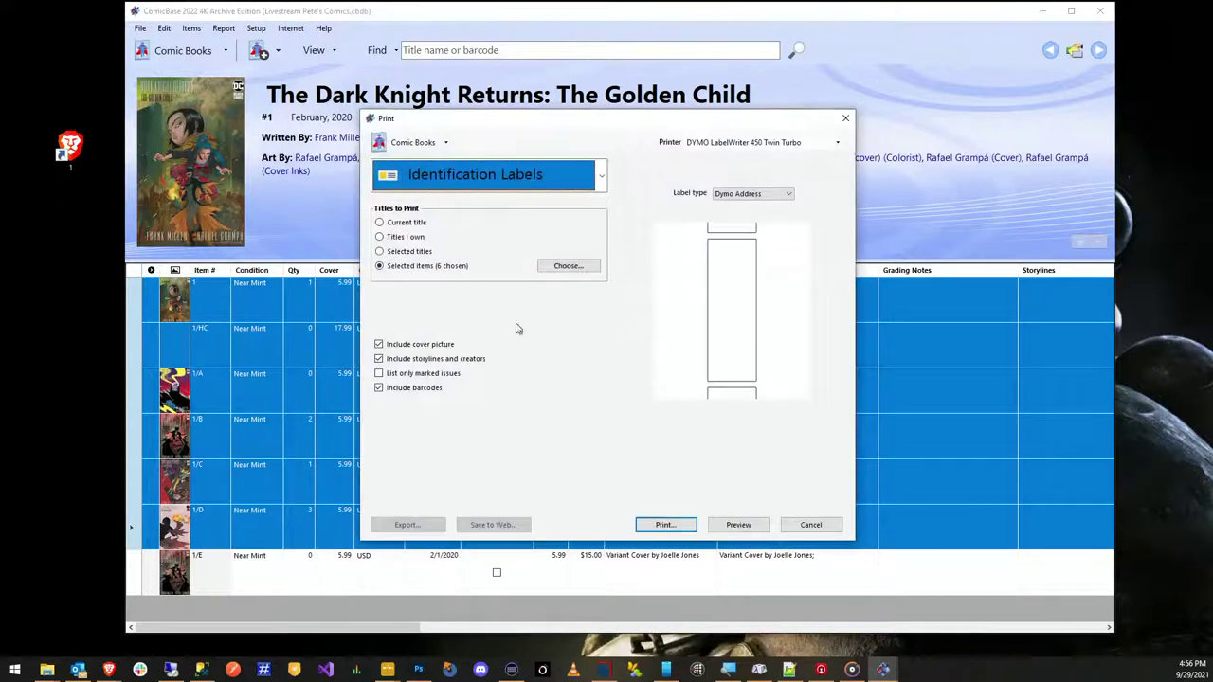
click(744, 531)
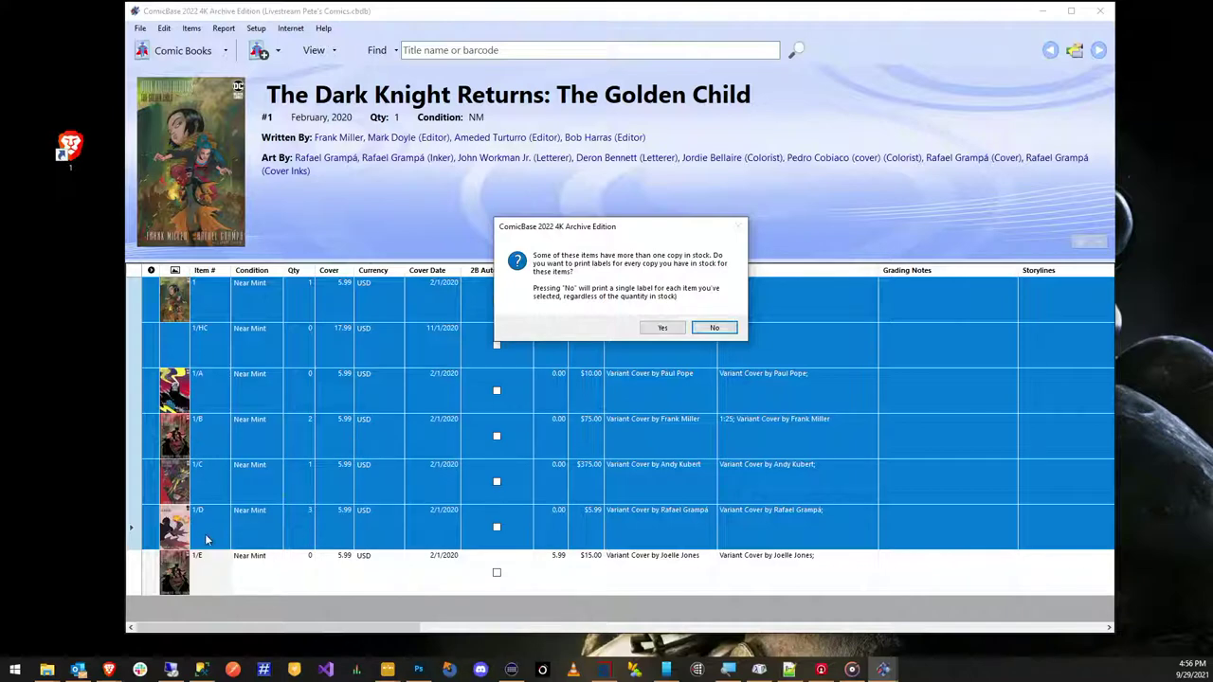
click(712, 327)
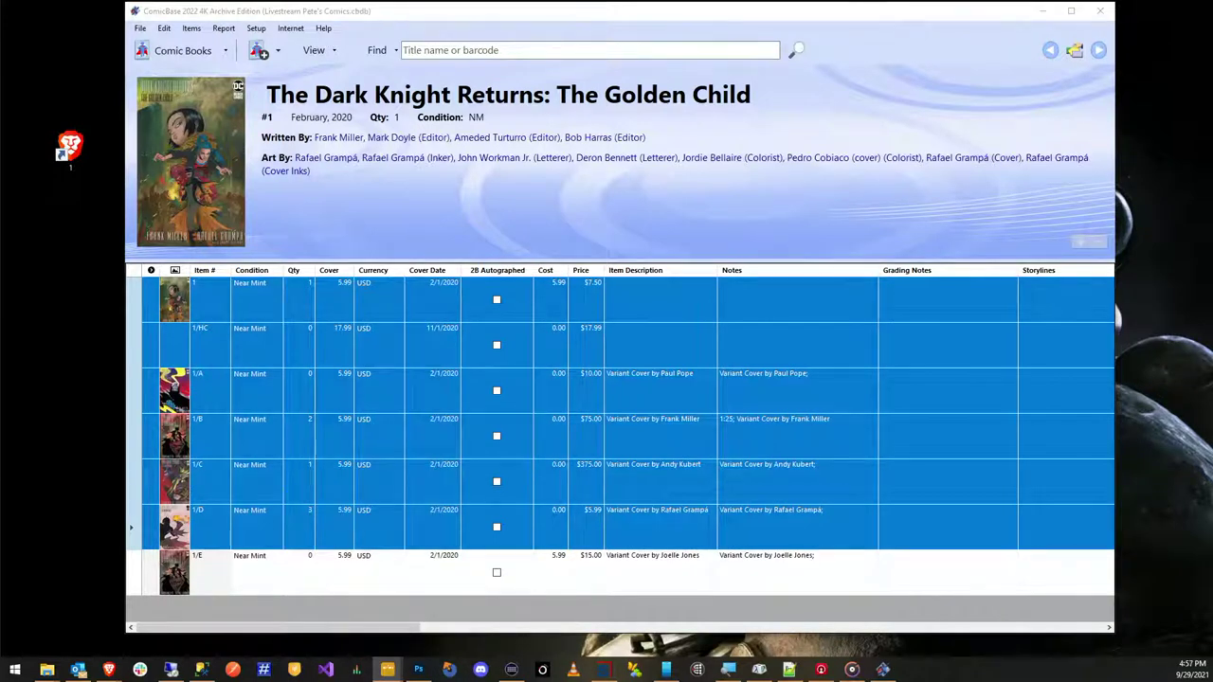
Step: Reveal the cover's picture file in Explorer and narrow that window beside ComicBase
click(195, 129)
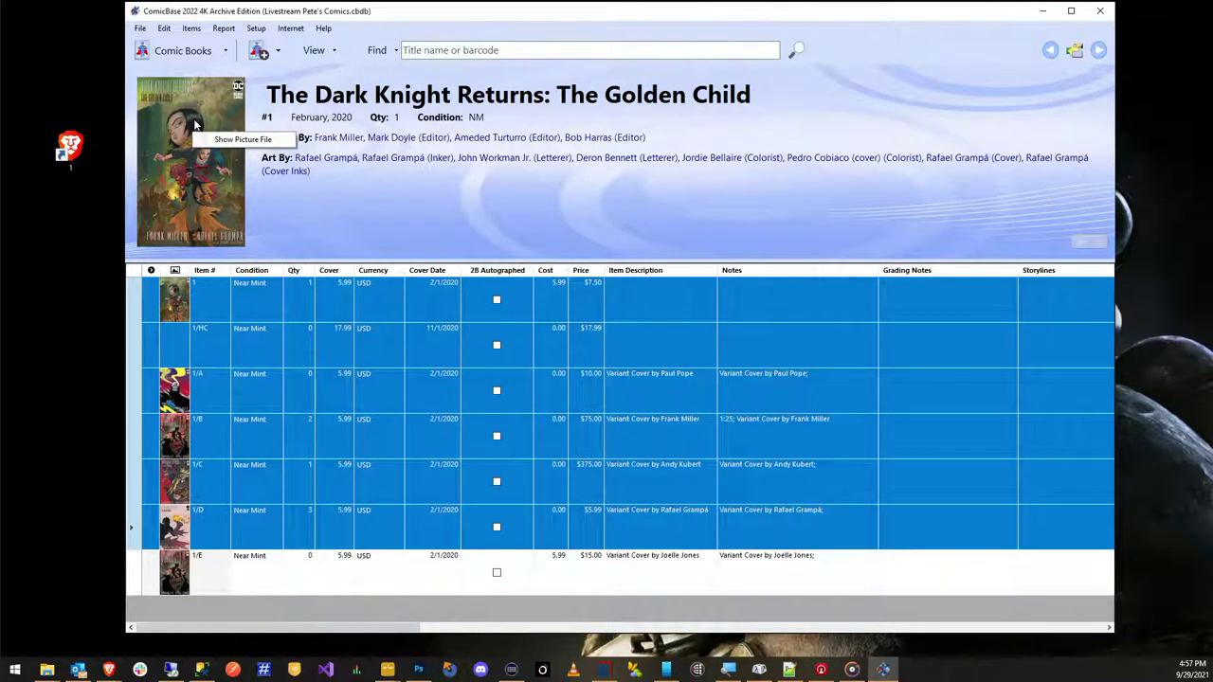
click(152, 300)
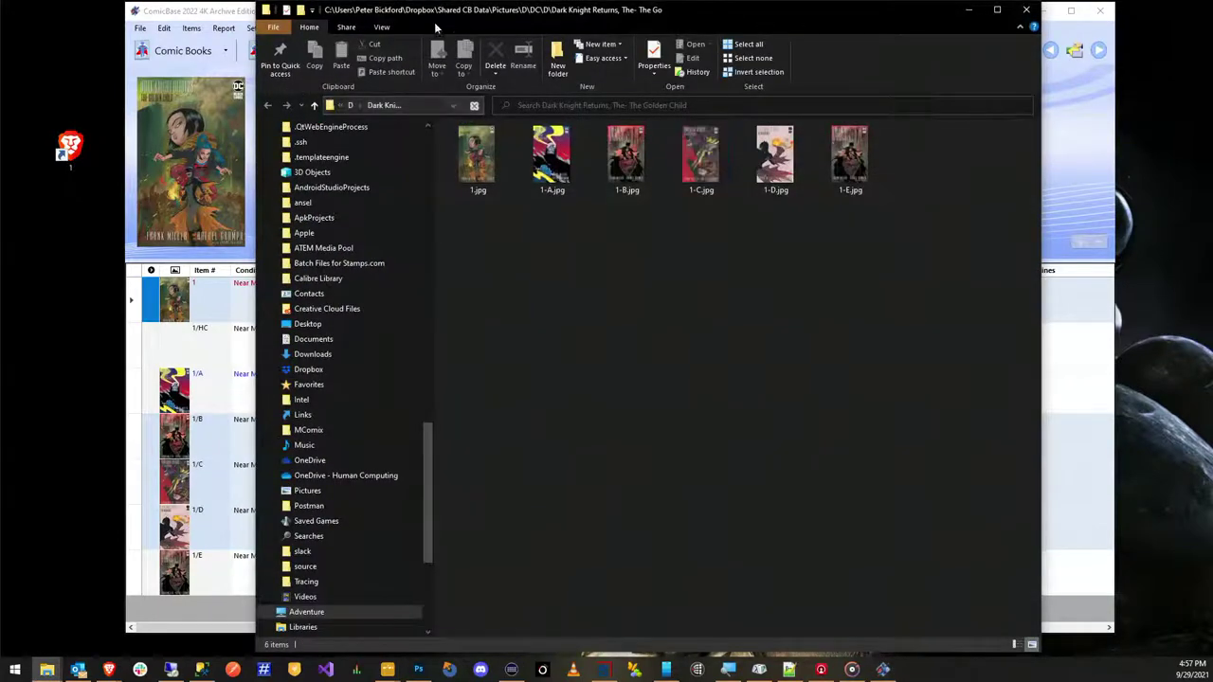
drag(618, 51, 684, 52)
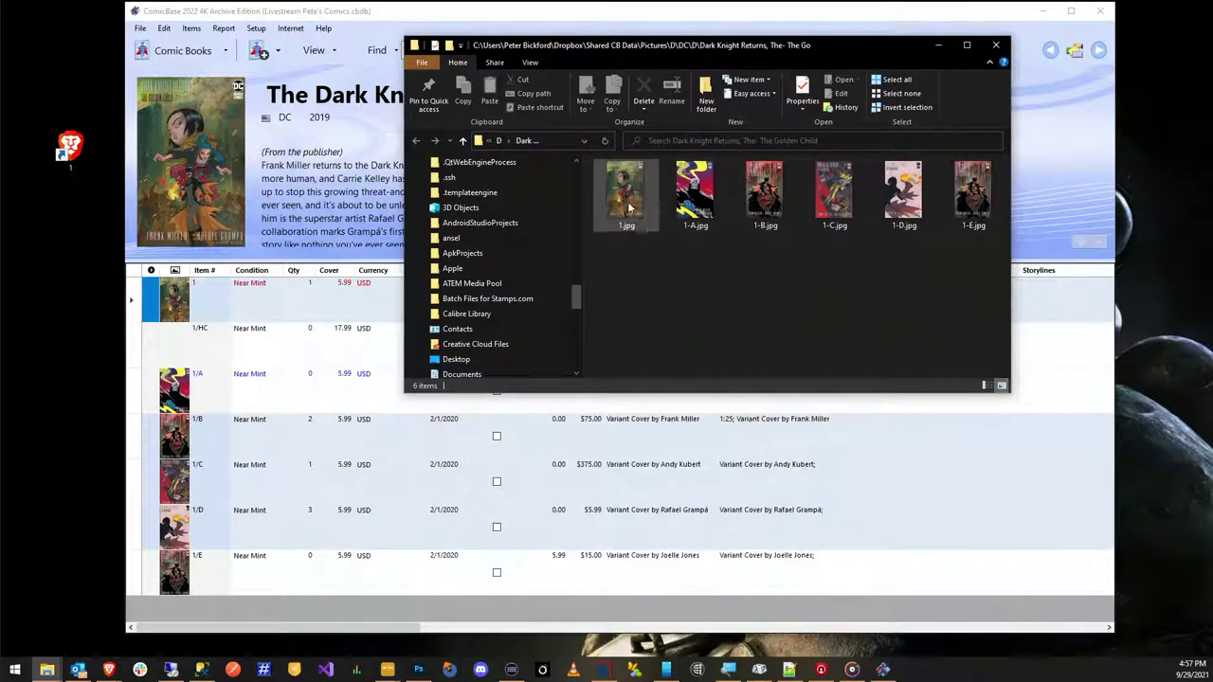
Step: Check 1.jpg's file details and the folder's full path, then return to ComicBase
click(626, 201)
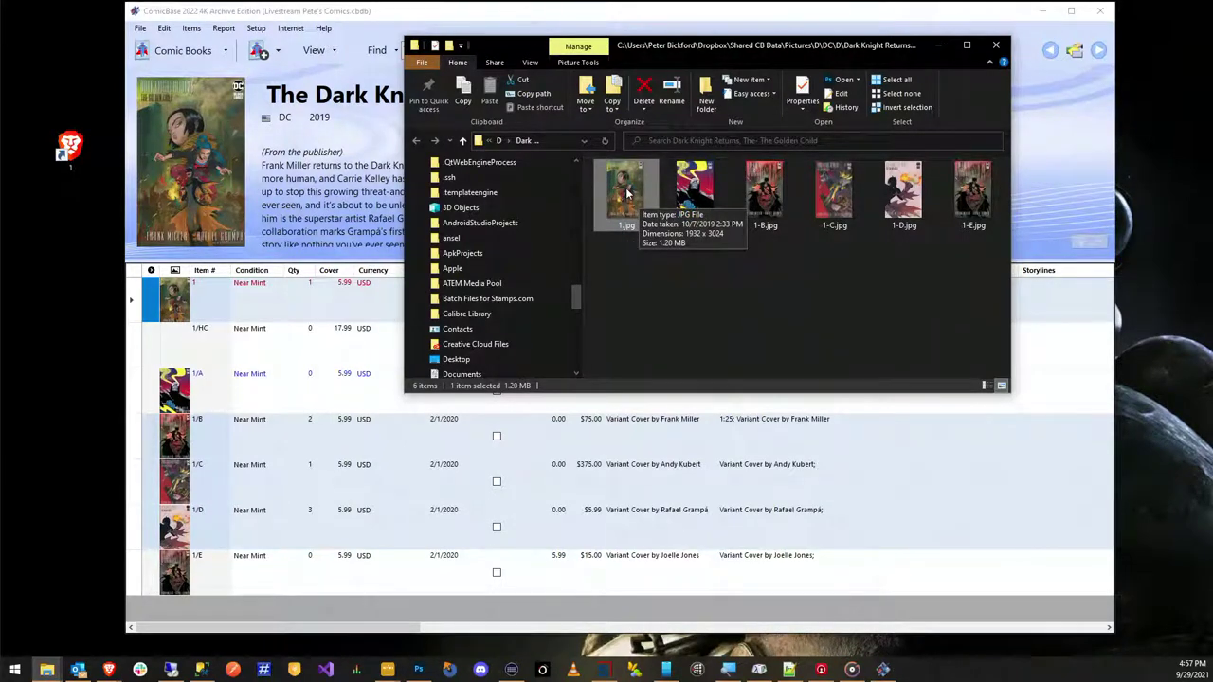
click(679, 294)
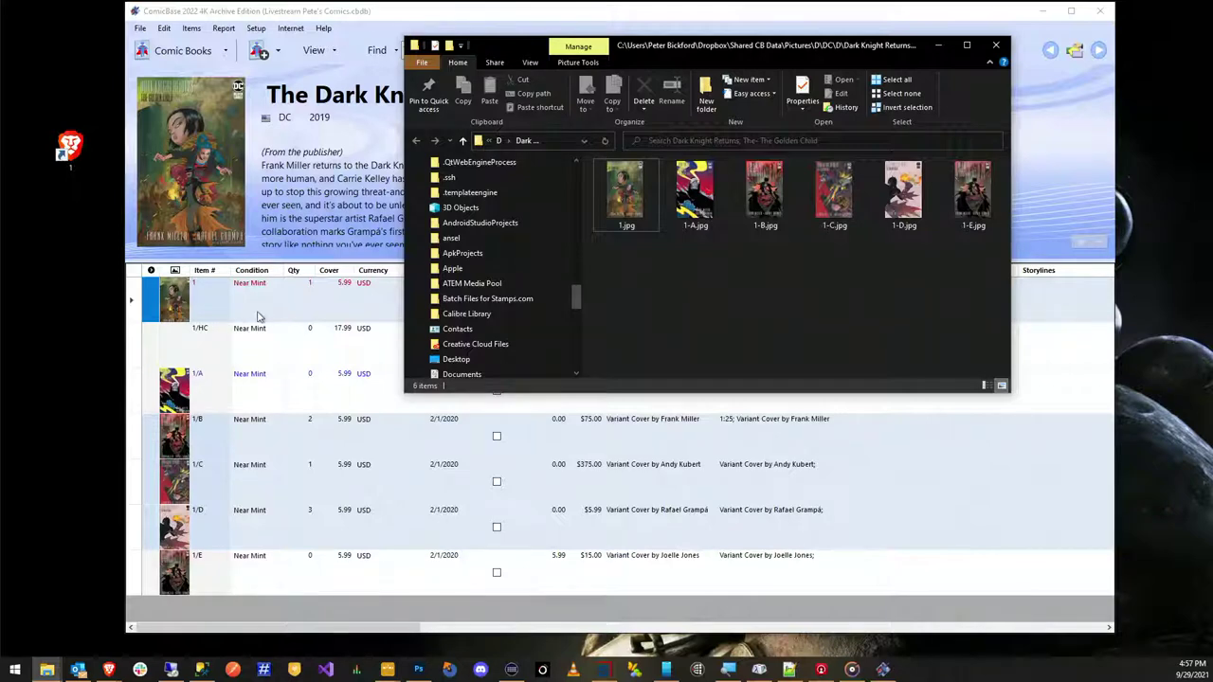
click(546, 135)
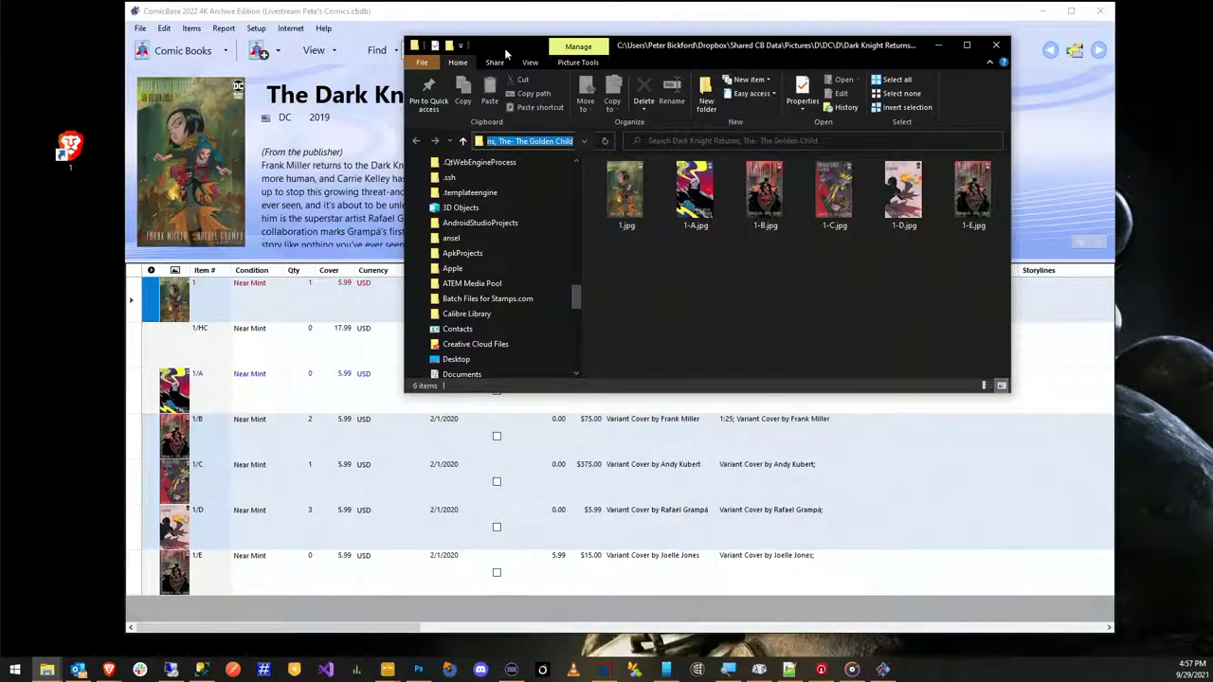
click(143, 29)
click(143, 29)
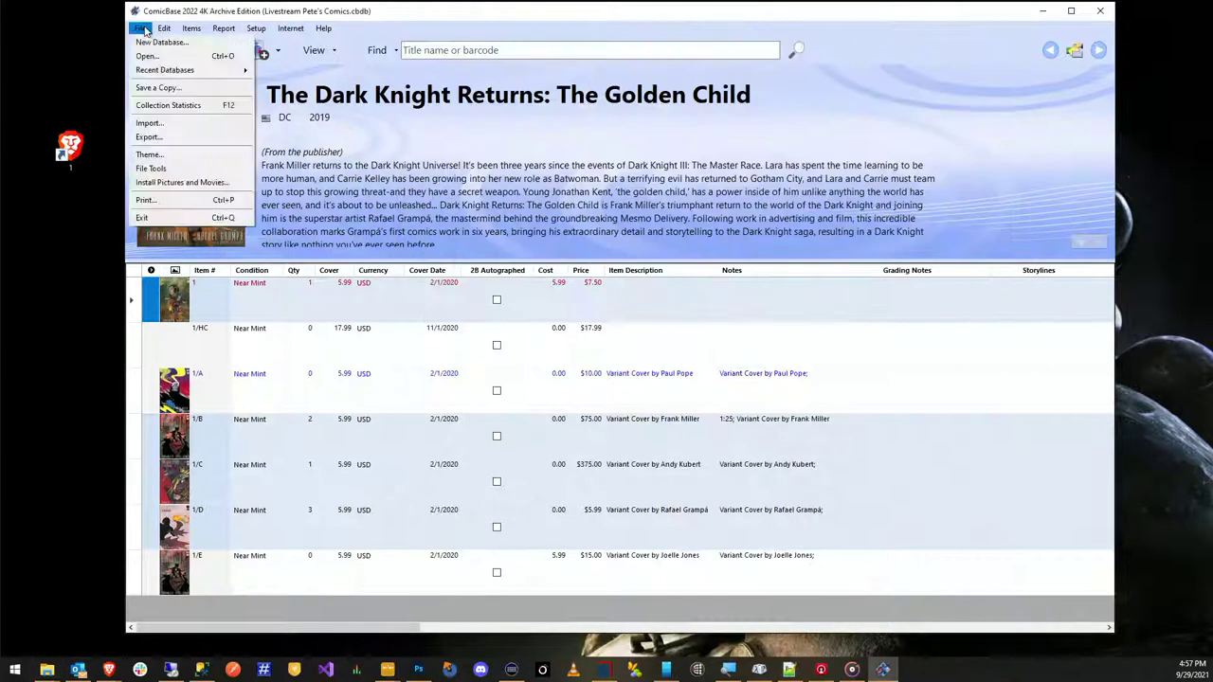
click(159, 176)
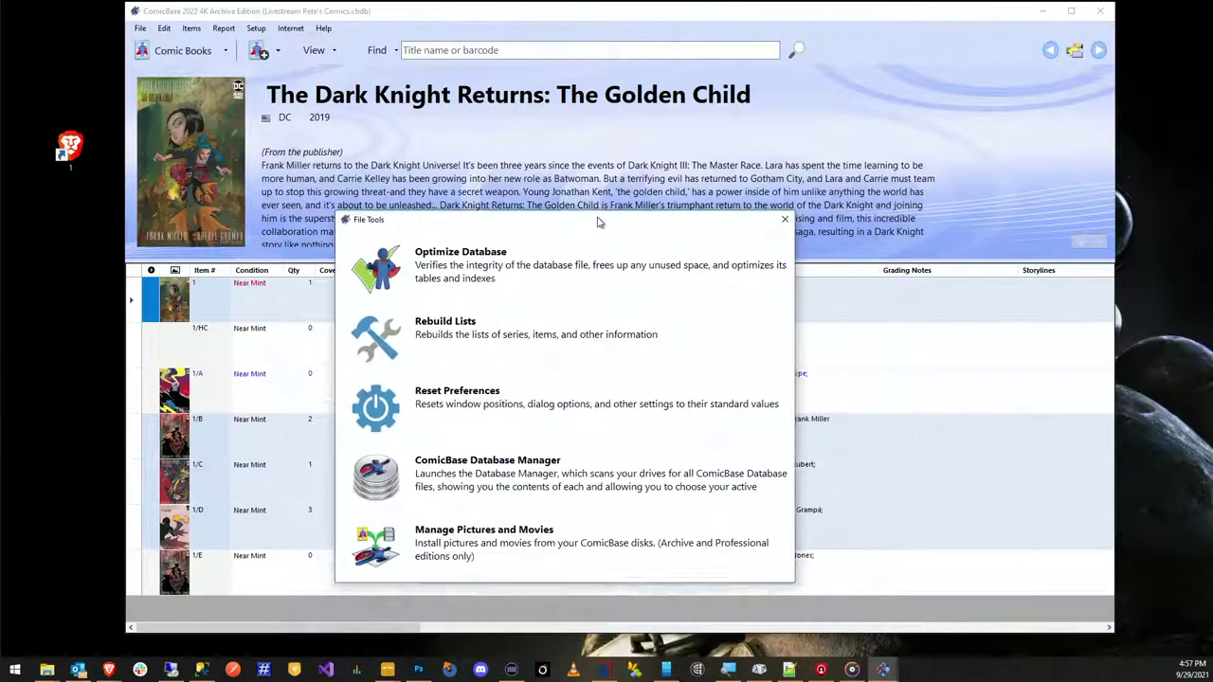
click(379, 427)
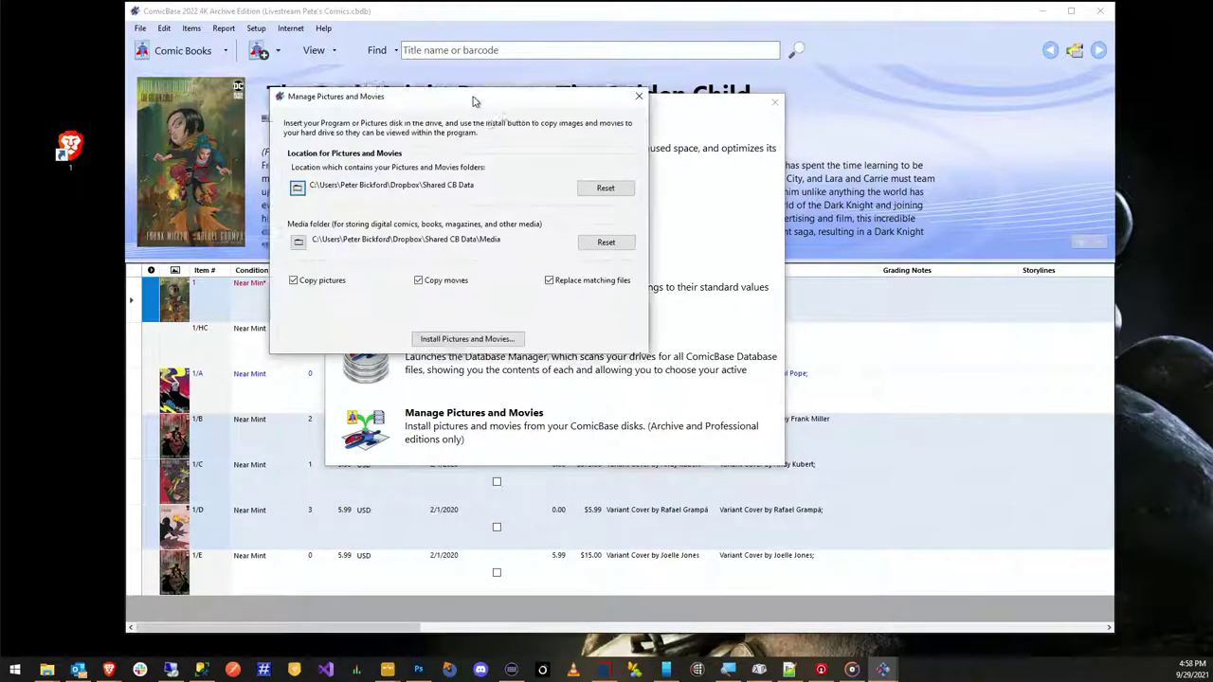
drag(475, 92, 780, 166)
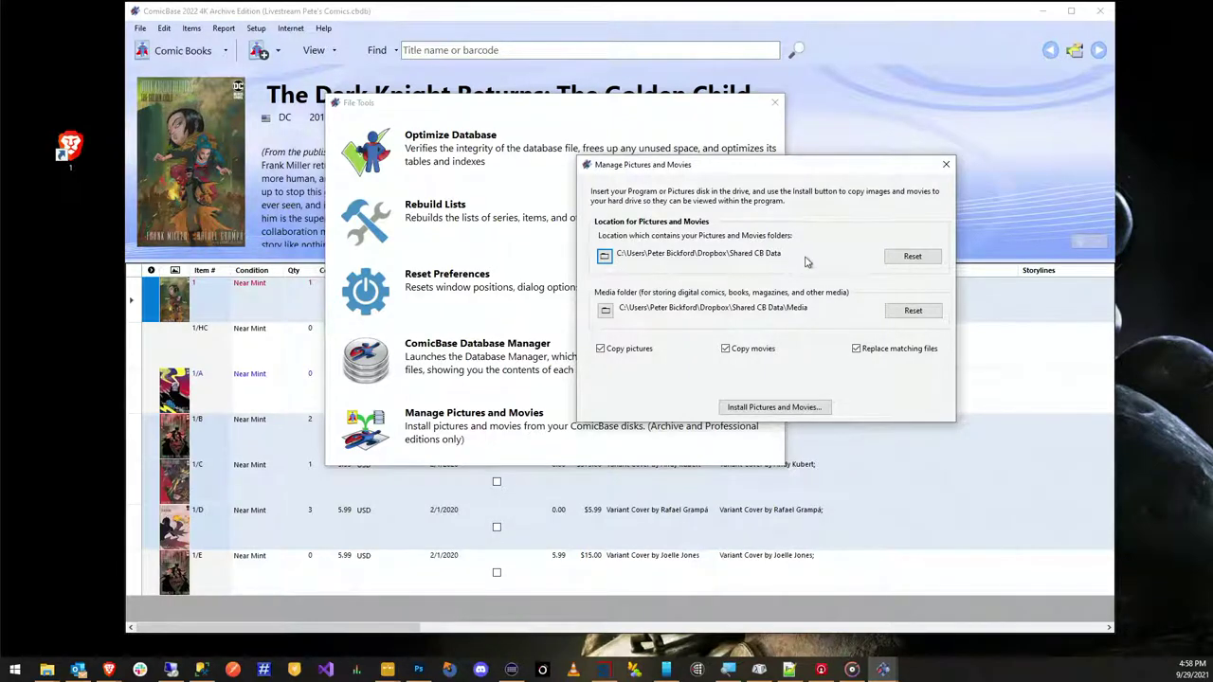
click(946, 166)
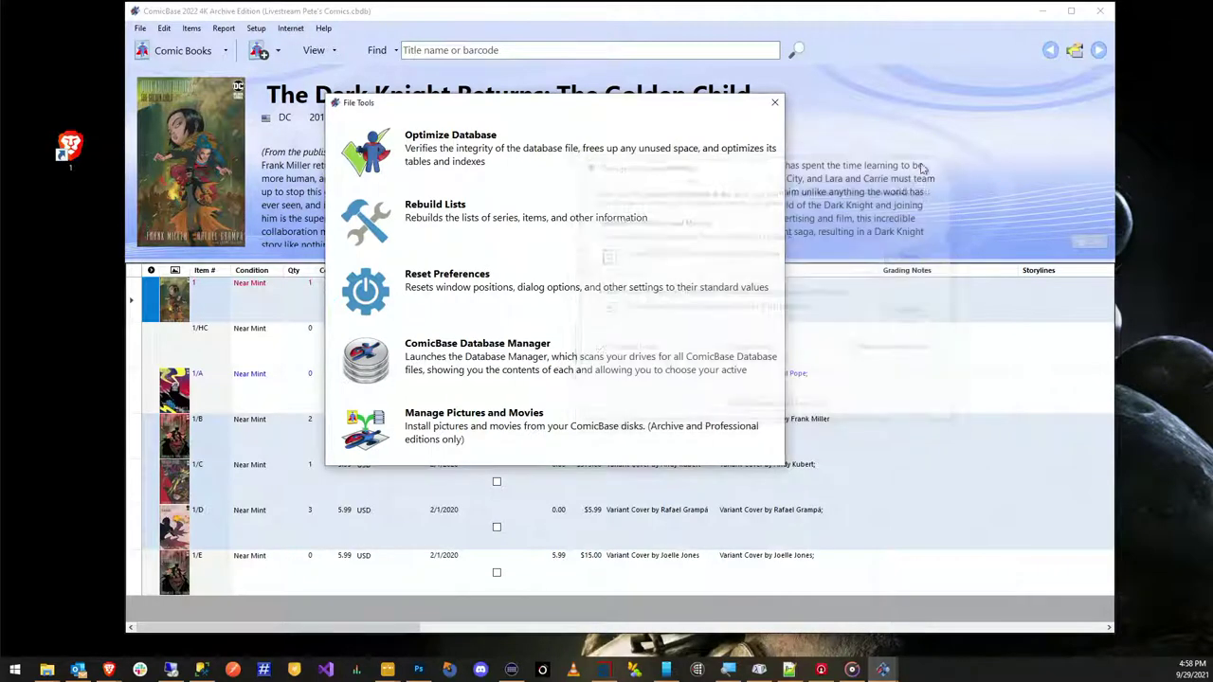
click(775, 103)
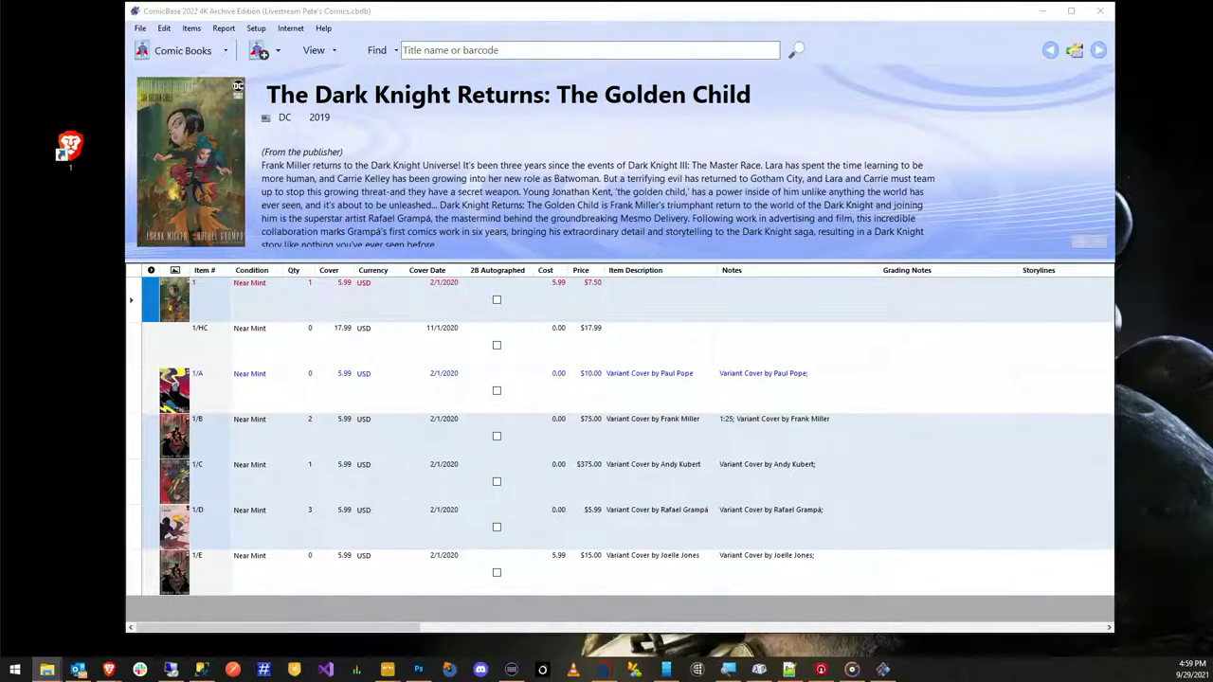
Step: Open Human Computing's Thumbnails folder to view subfolders 32, 48, 128 and 256
click(47, 670)
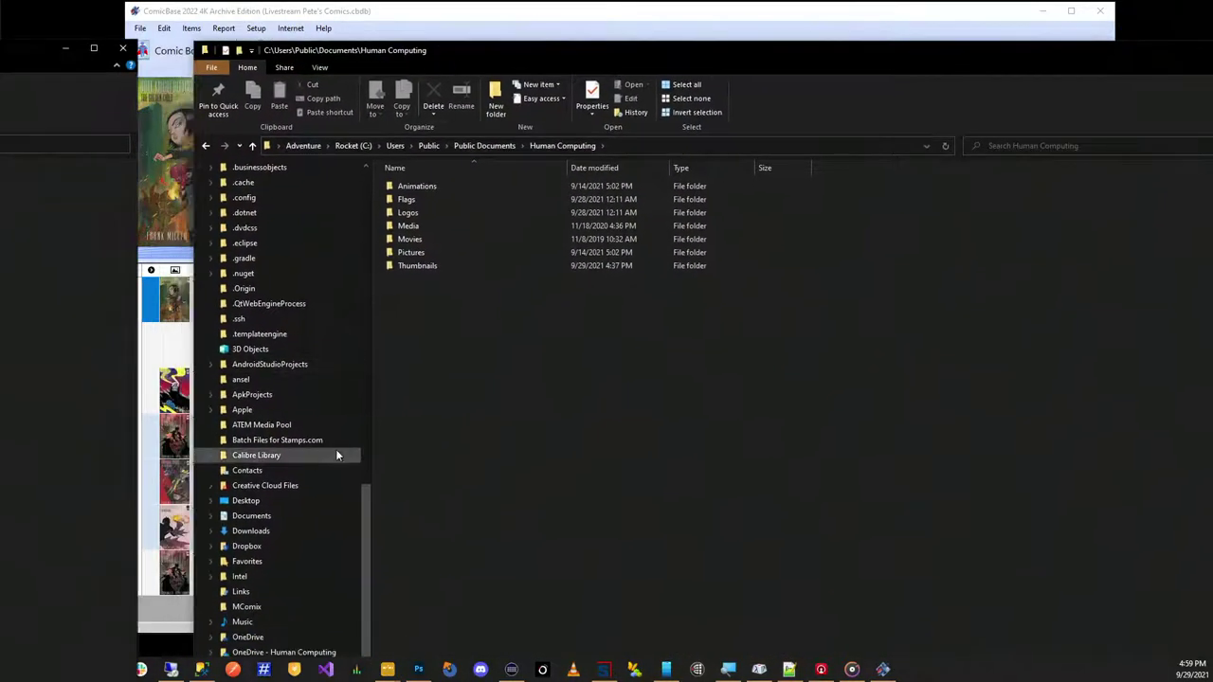
scroll(690, 362, up, 2)
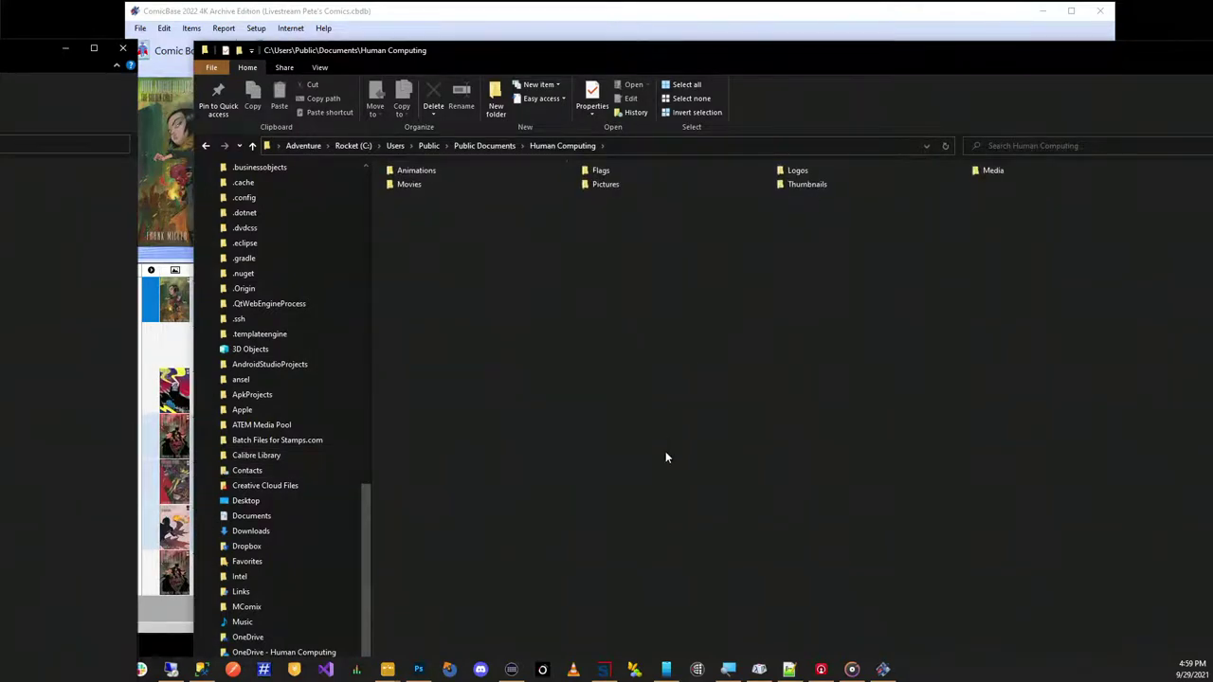
scroll(665, 458, down, 2)
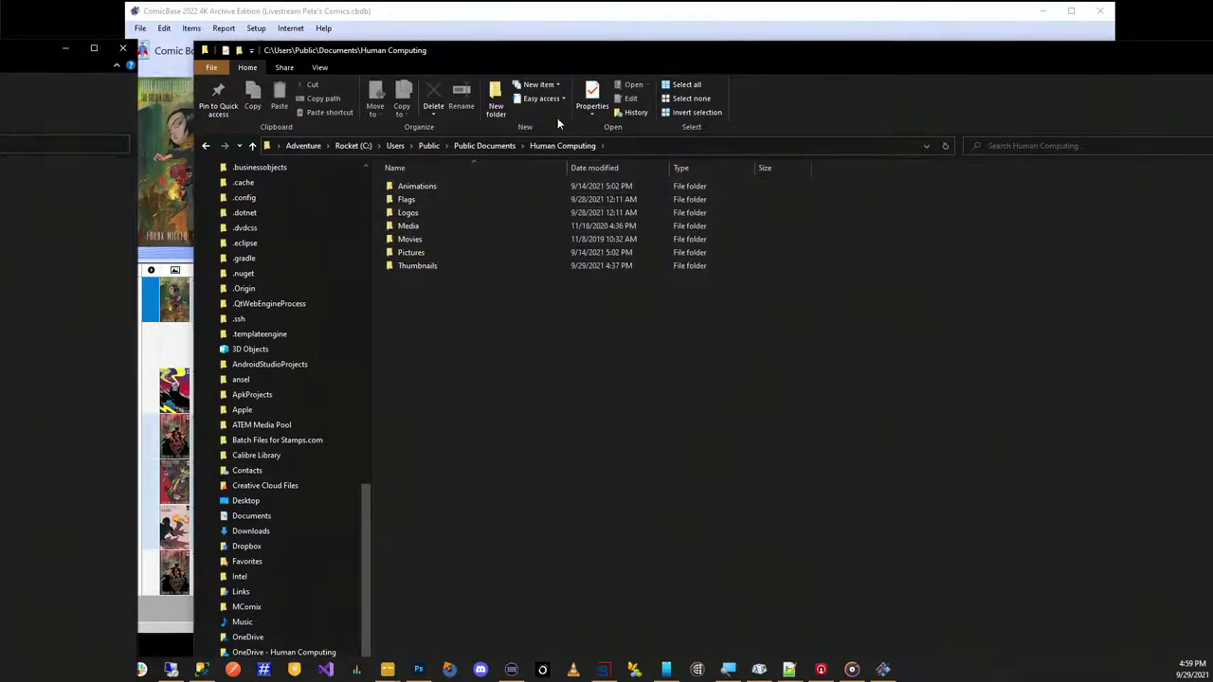
double_click(418, 265)
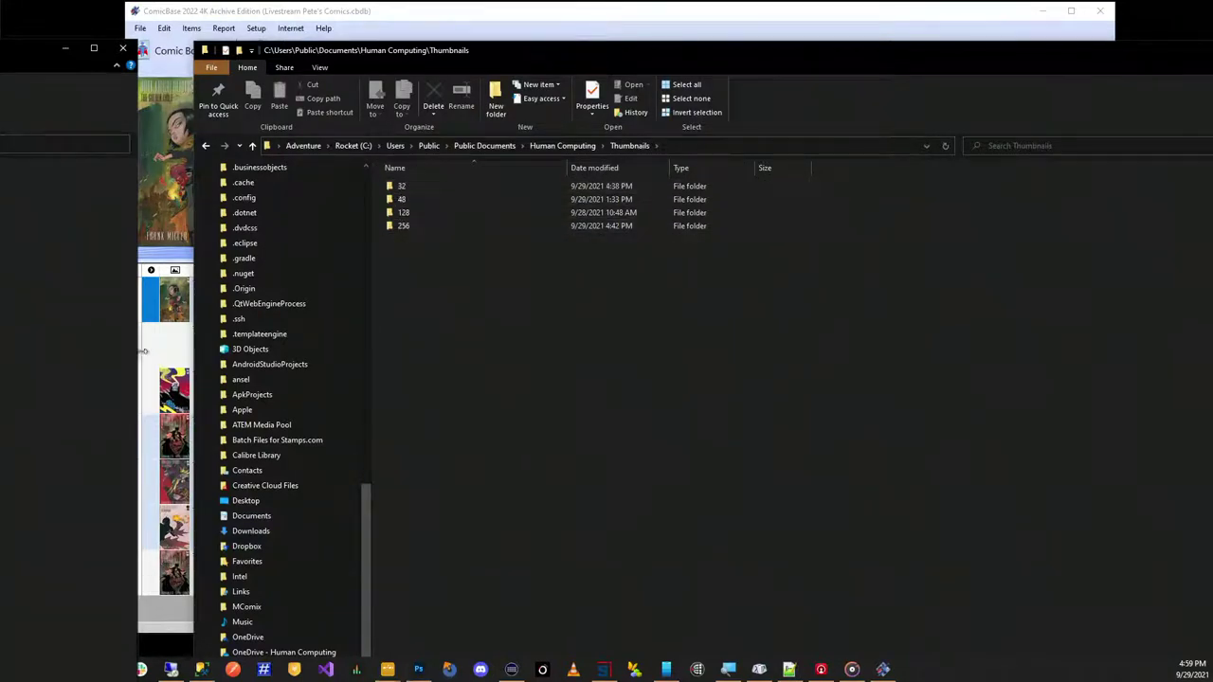
click(247, 13)
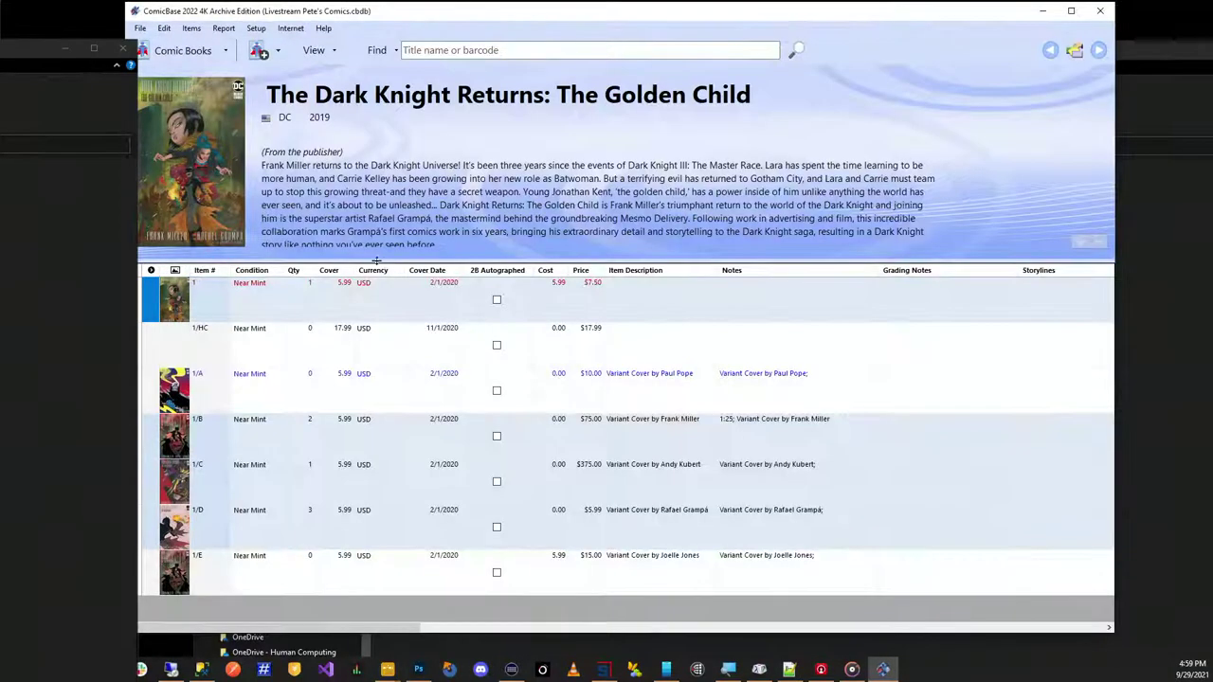
Step: Set Grid Cover Icon Size to 256 and scroll through the enlarged grid
click(315, 50)
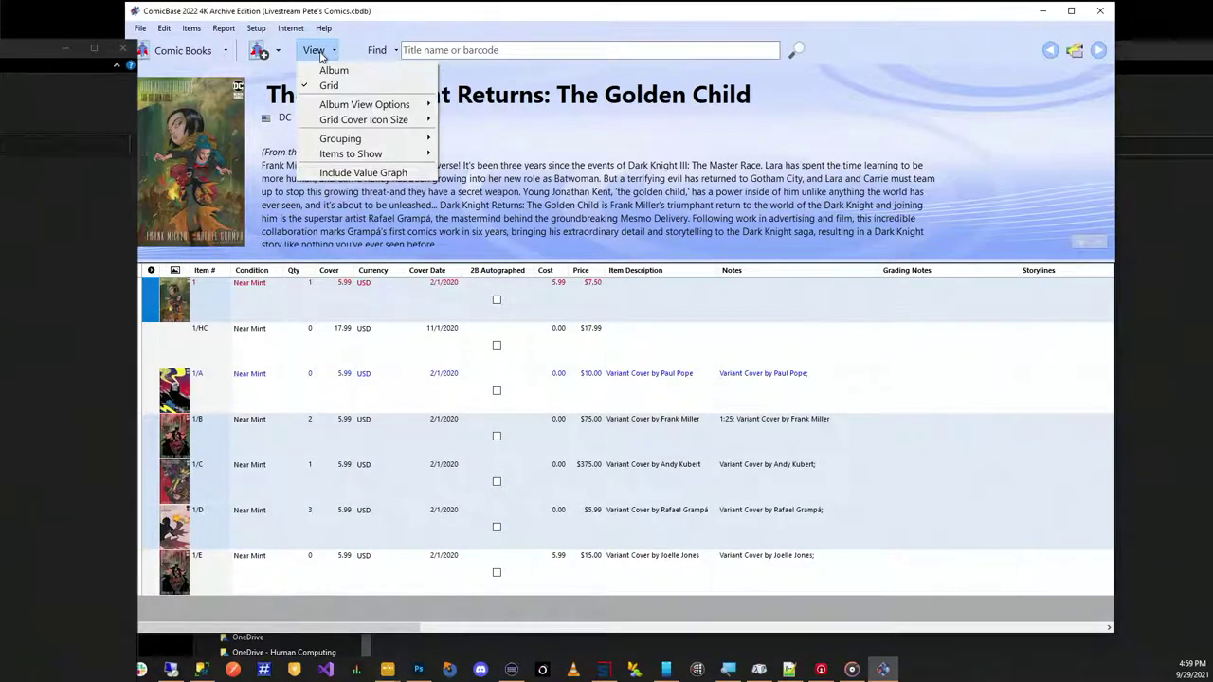
mouse_move(350, 129)
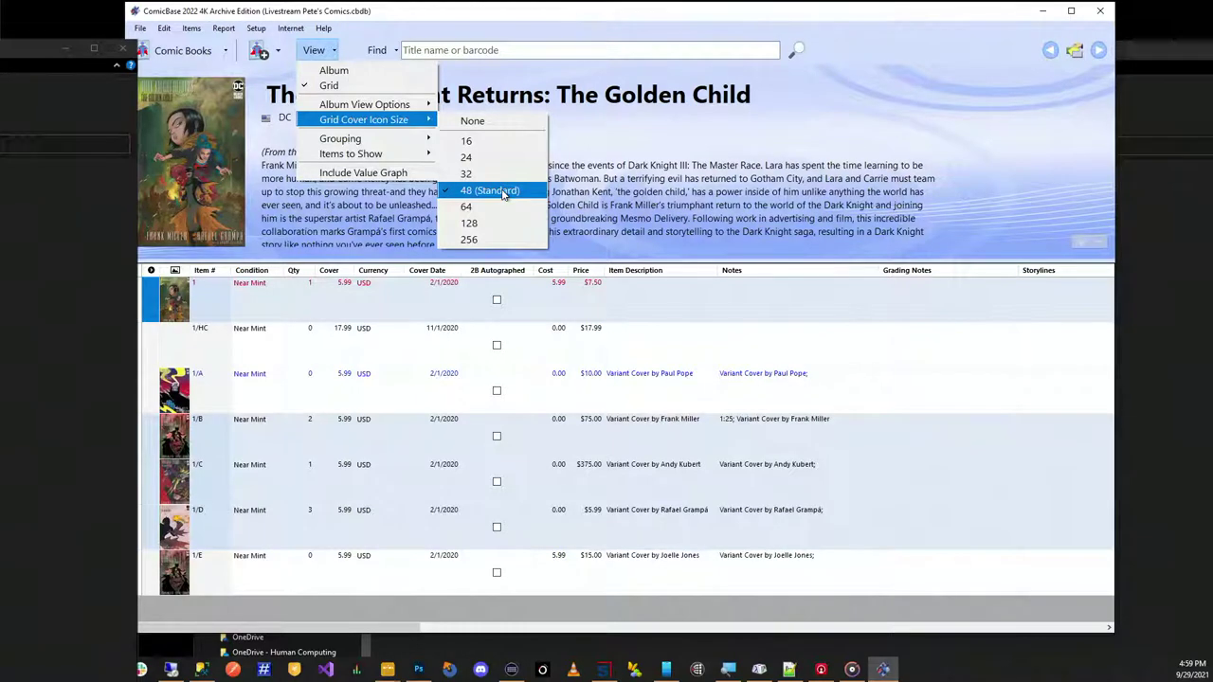
click(500, 242)
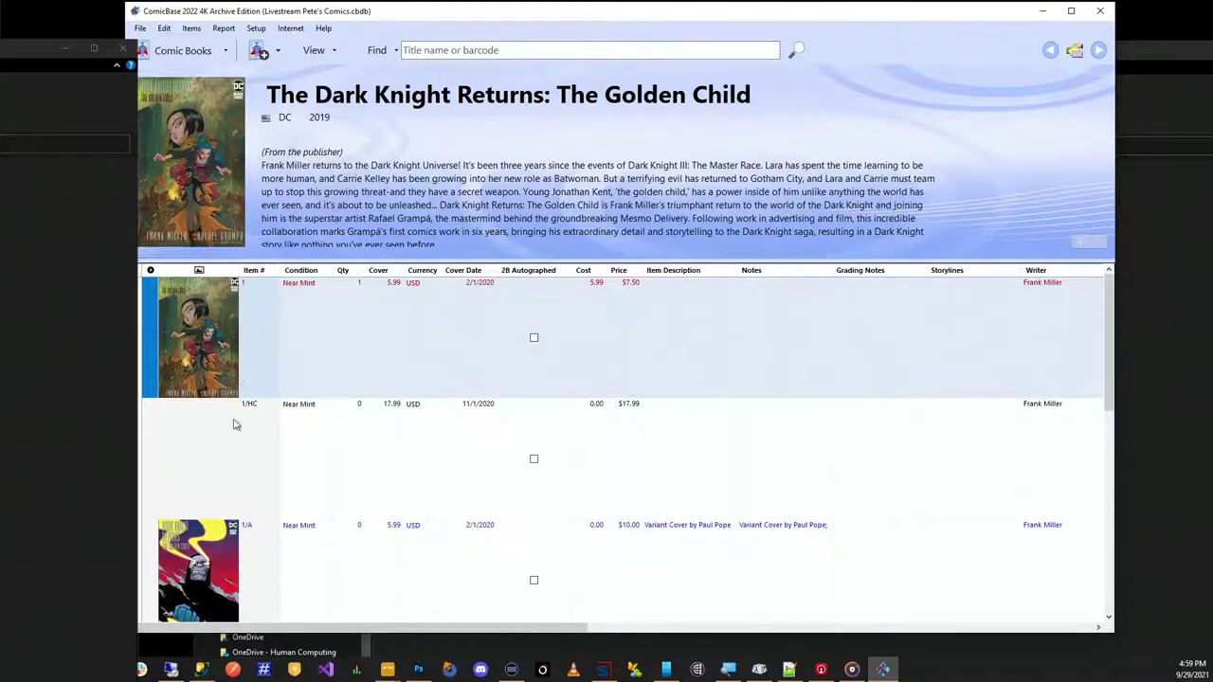
scroll(255, 417, down, 5)
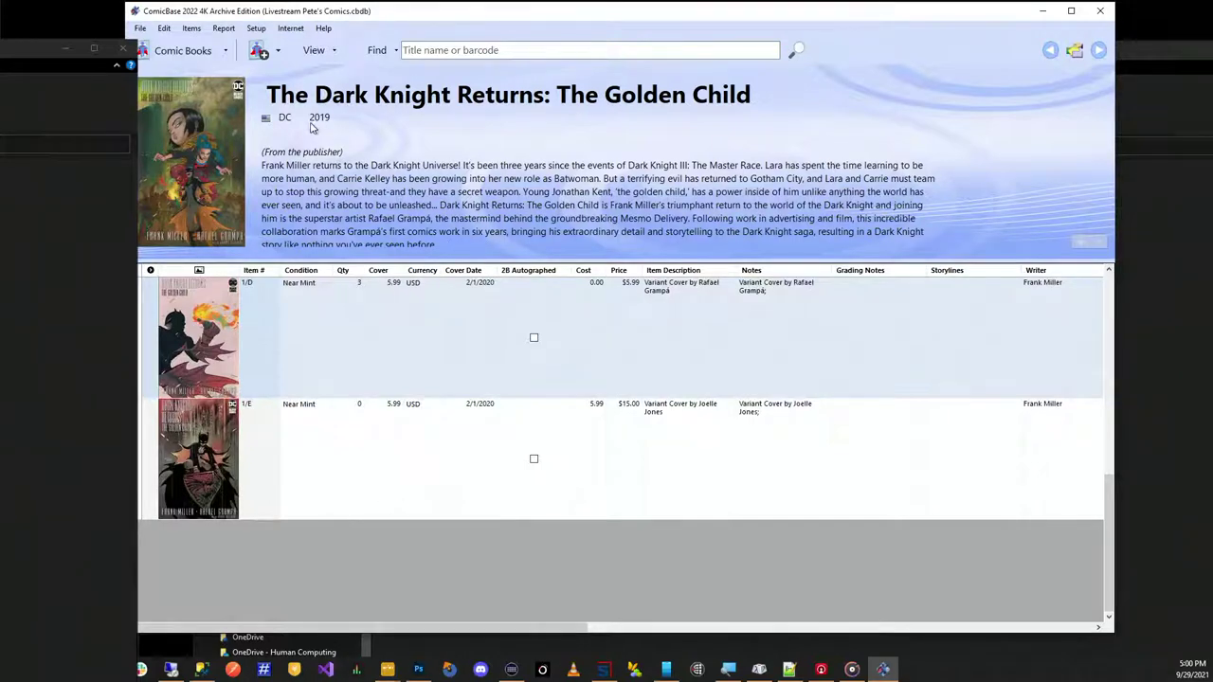
Step: Set Grid Cover Icon Size to 24 and restore the window from full screen
click(326, 53)
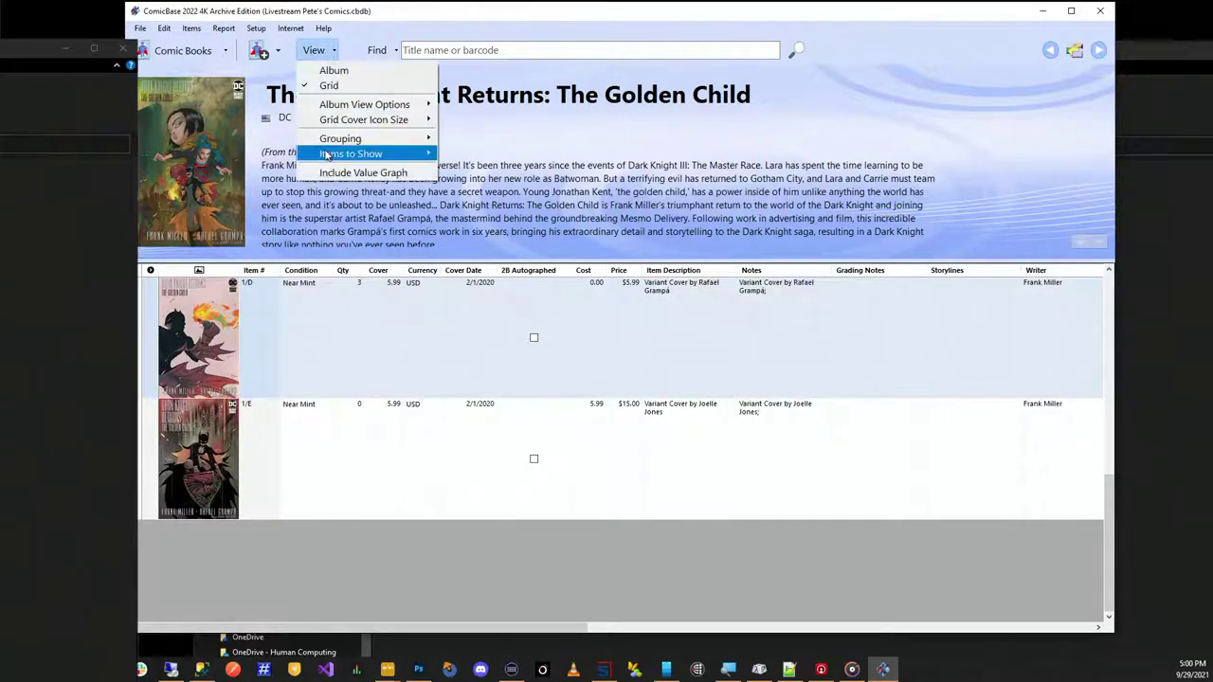
mouse_move(329, 155)
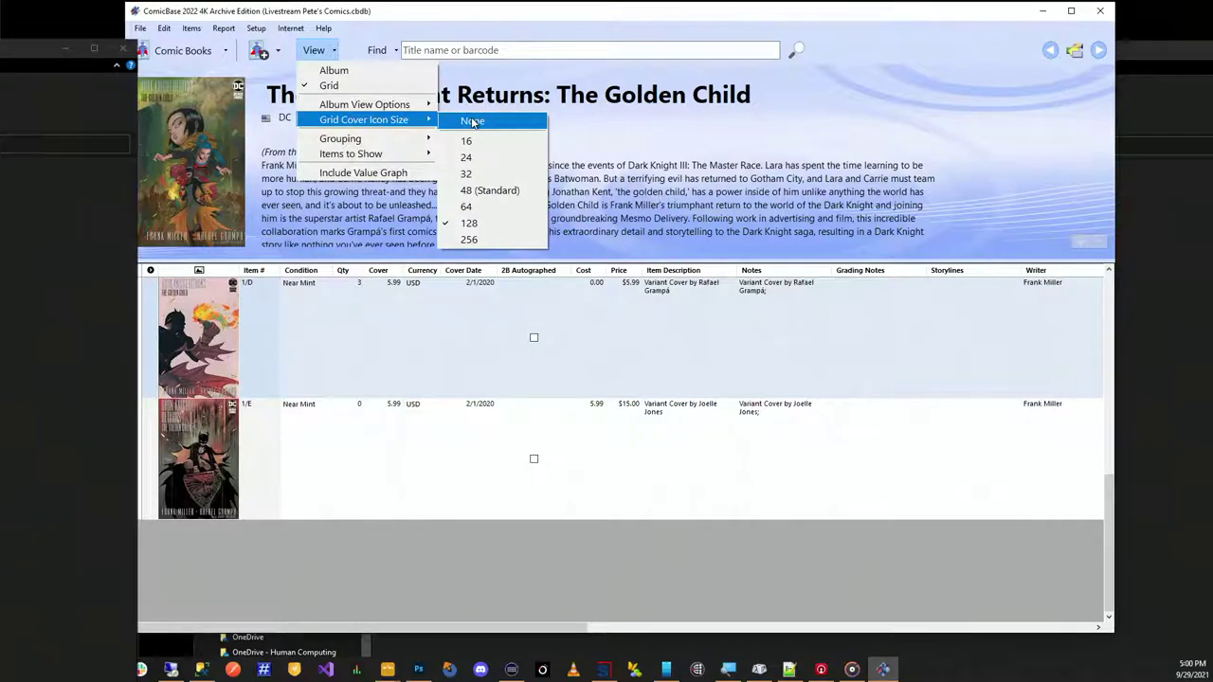
click(466, 157)
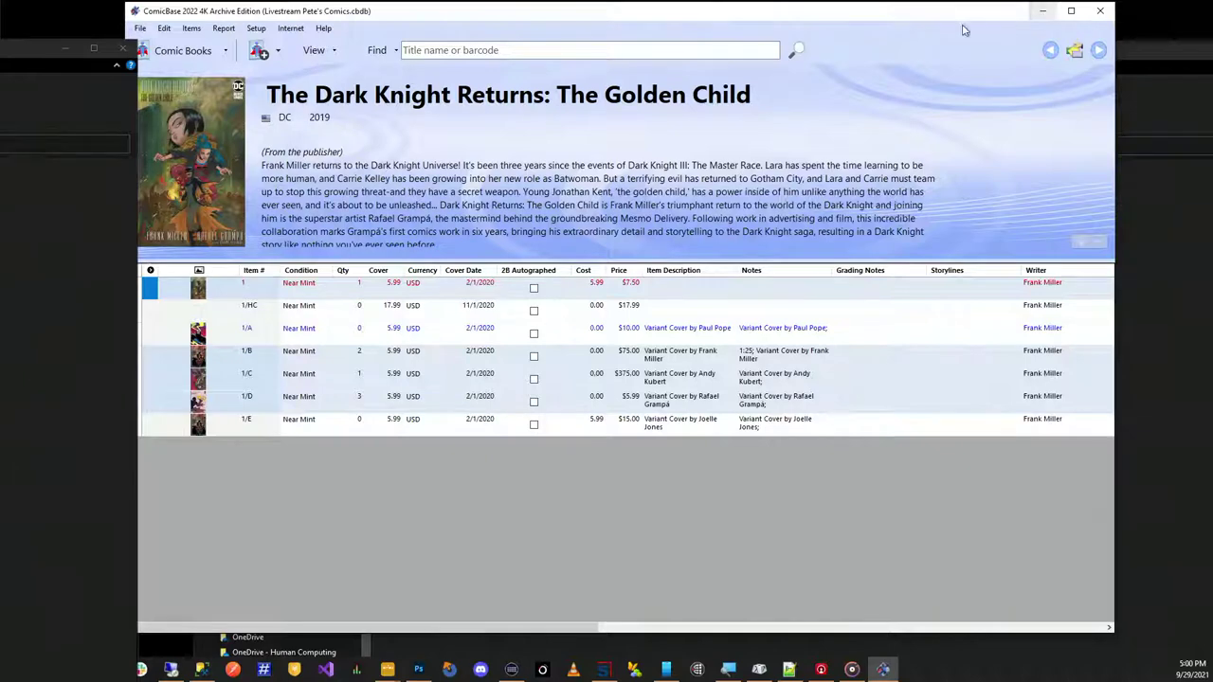
click(1044, 15)
Step: Open Thumbnails\24\D\DC\D\Dark Knight Returns, The- The Golden Child in Explorer
click(795, 61)
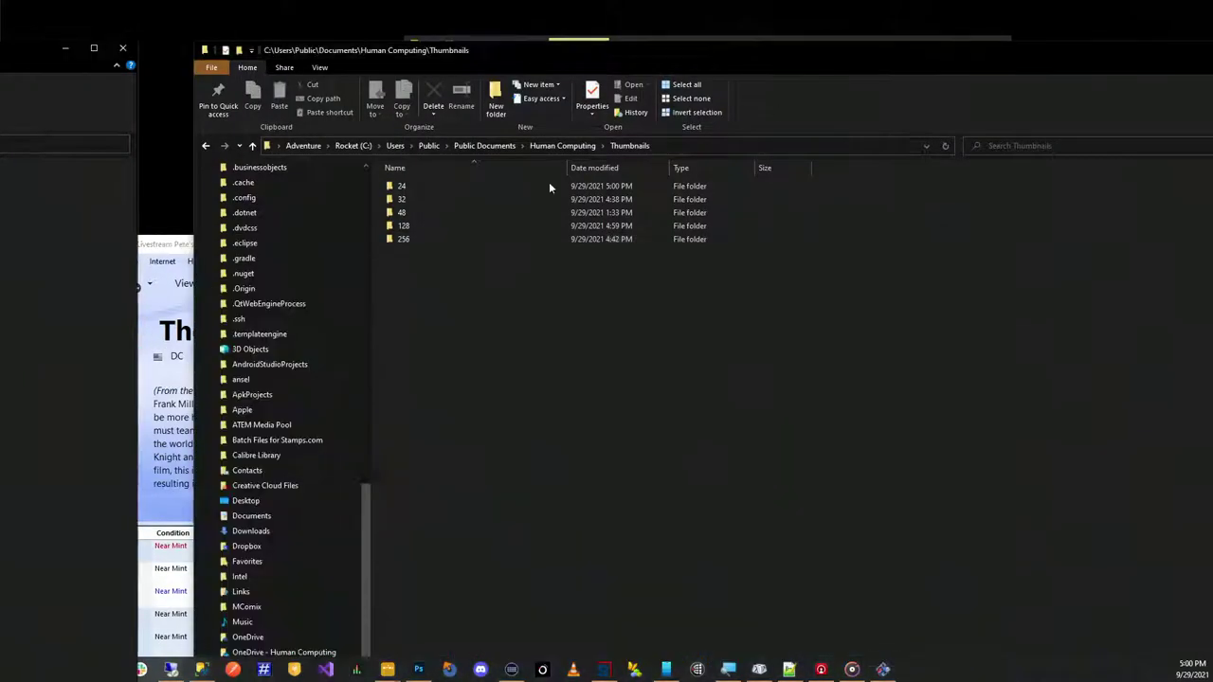
click(401, 190)
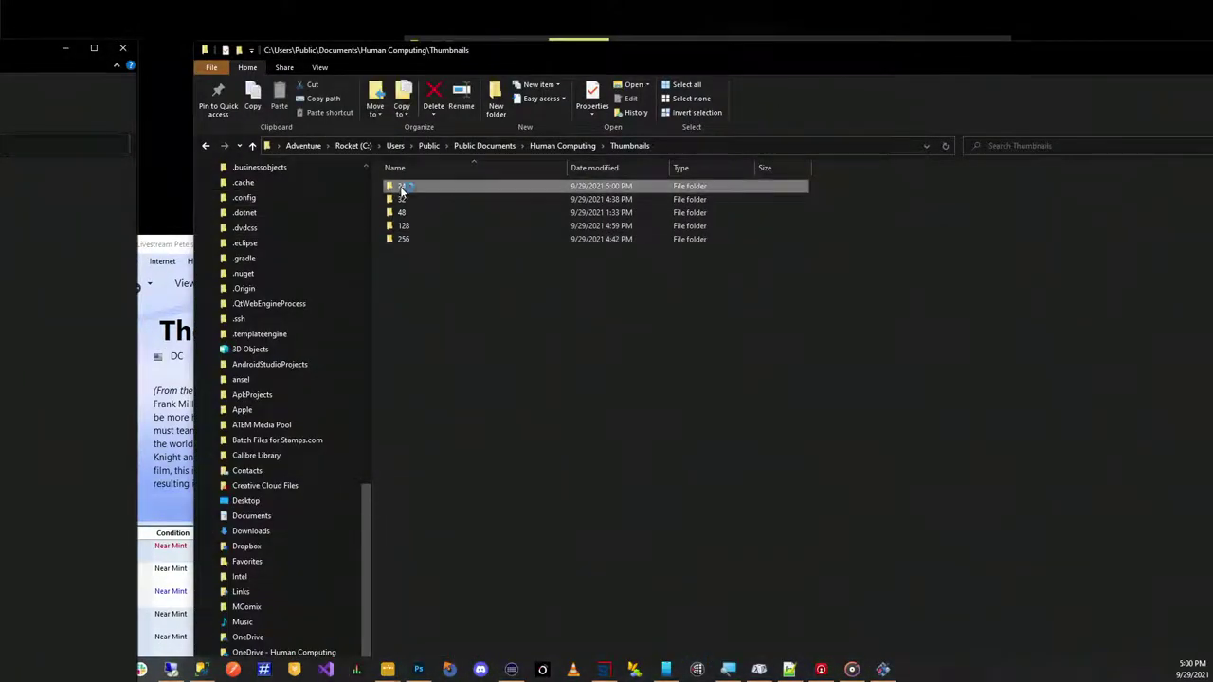
double_click(397, 191)
double_click(392, 187)
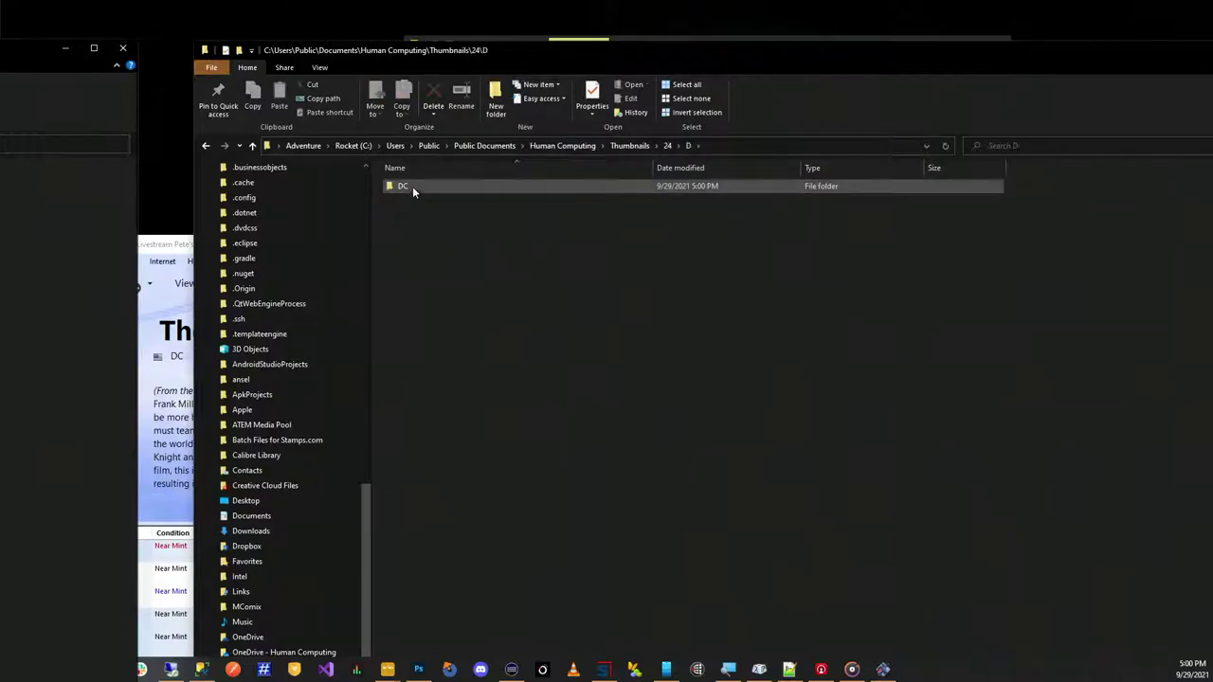
double_click(412, 187)
double_click(407, 188)
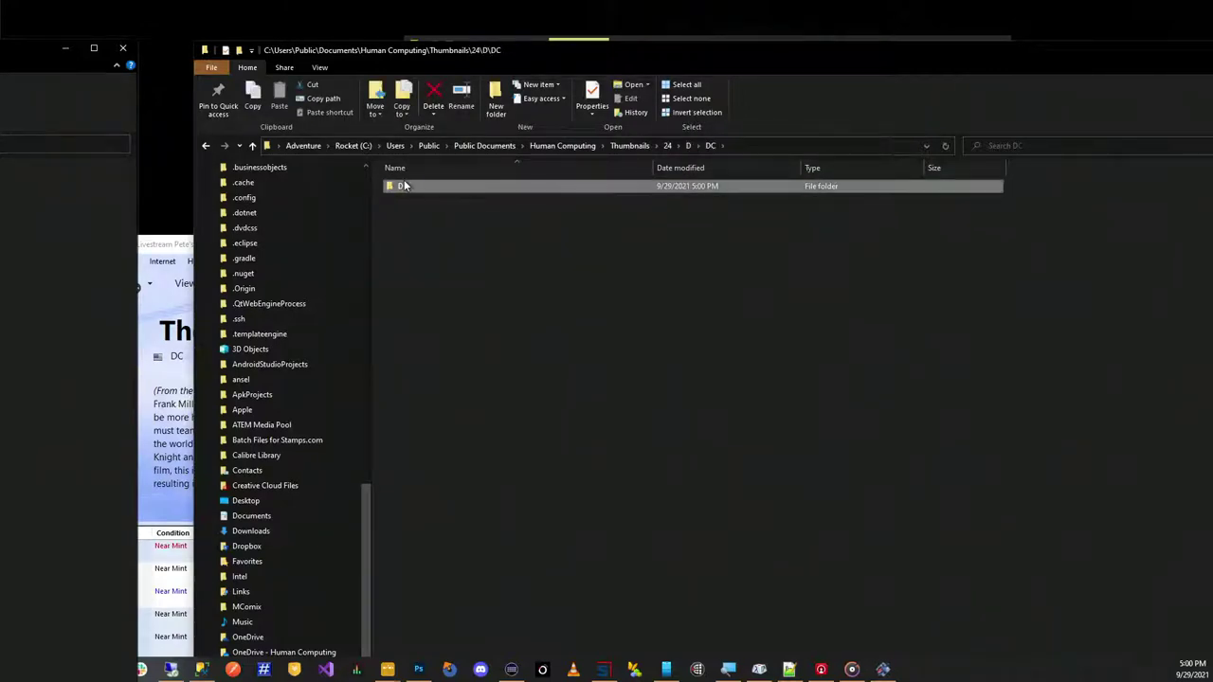
double_click(403, 187)
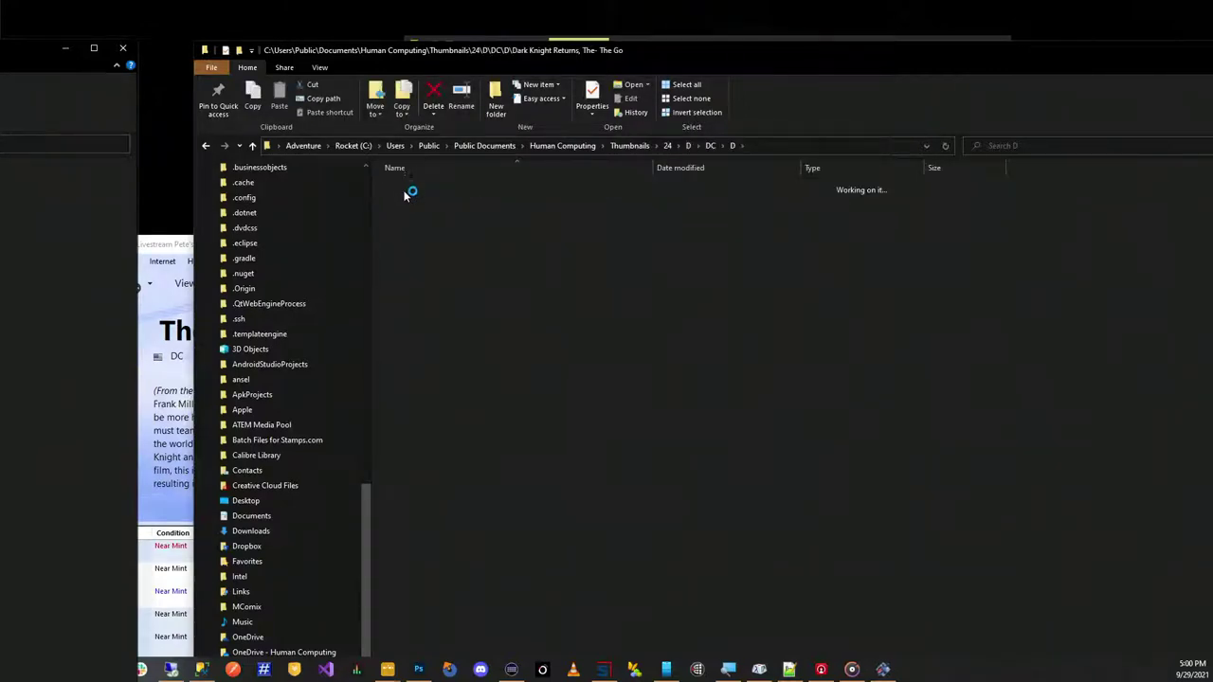
Step: Select then deselect the six cover jpgs, return to ComicBase and advance one title
drag(413, 262, 907, 237)
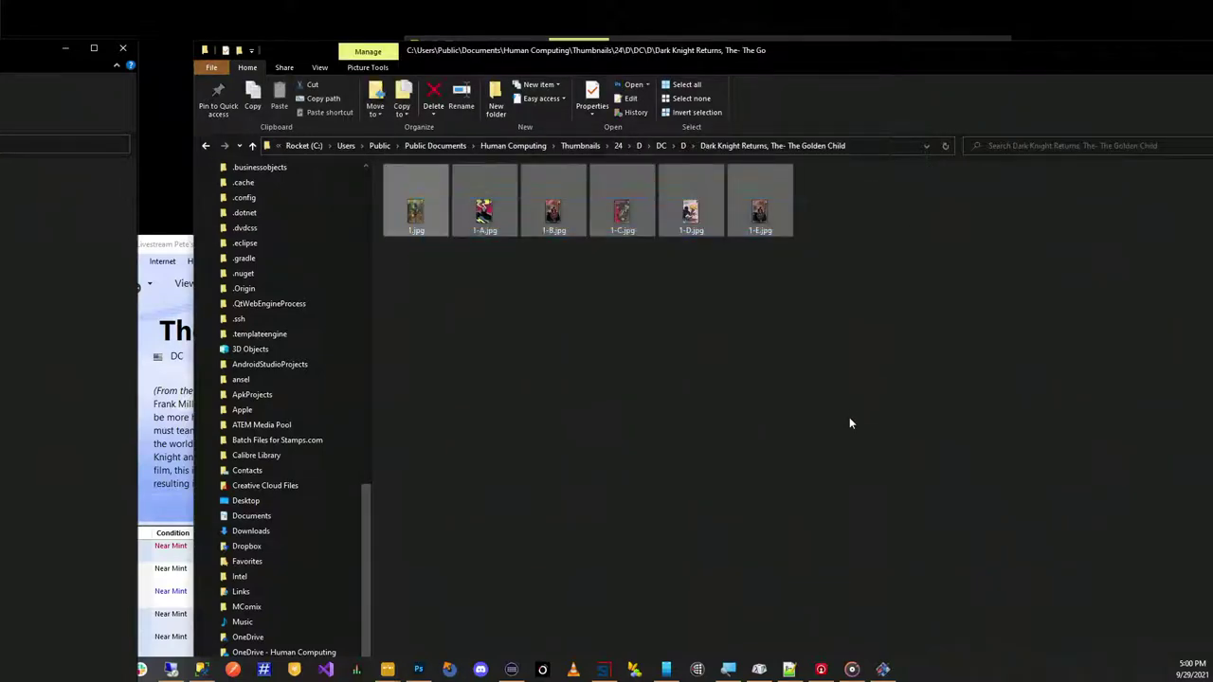
click(577, 354)
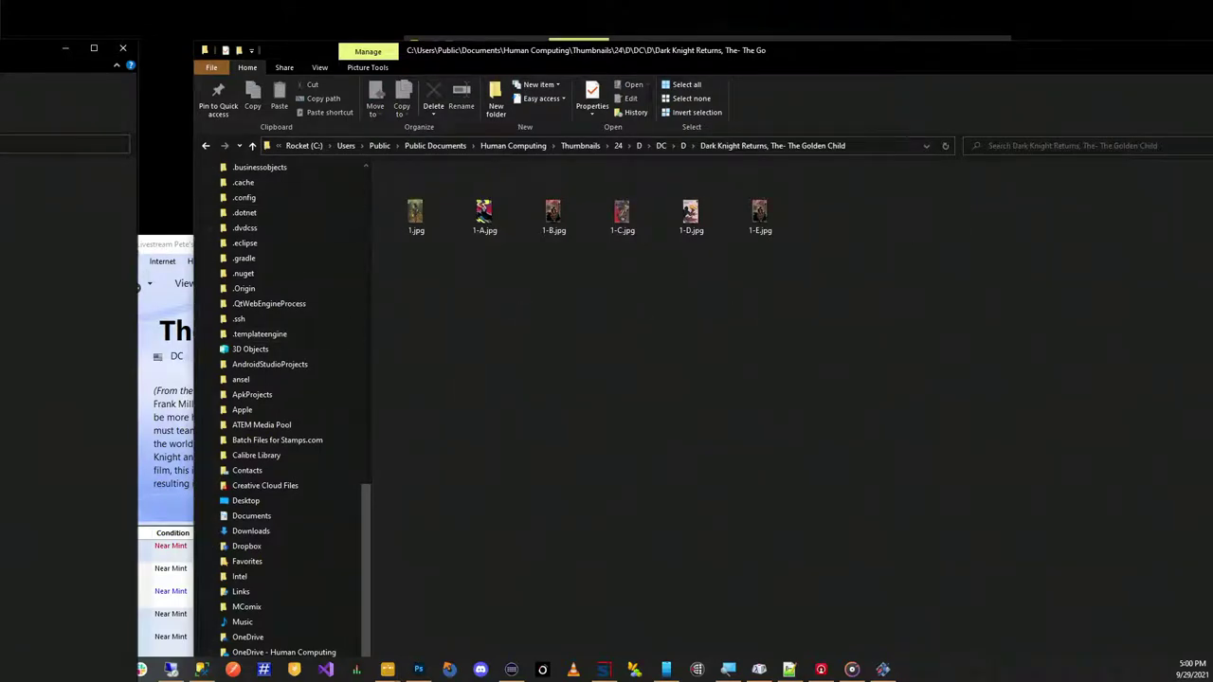
key(alt+Tab)
click(970, 284)
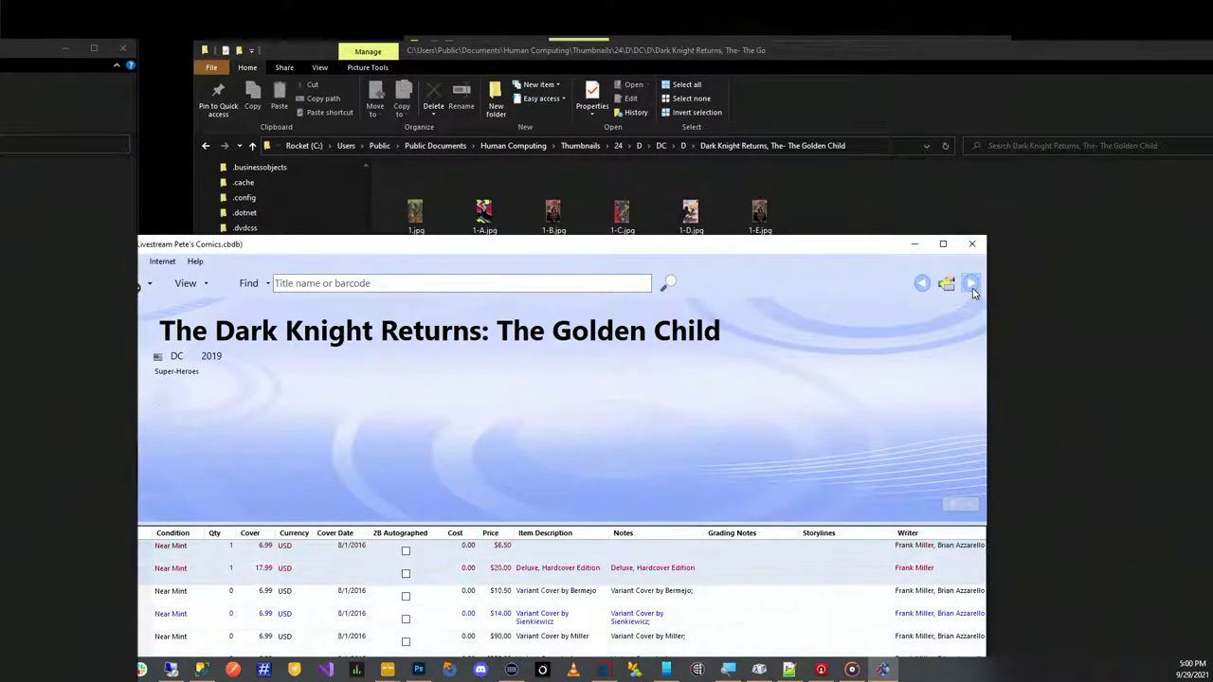
Step: Advance four more titles to The Dark Knight Strikes Again, then bring Explorer forward
click(972, 287)
click(972, 288)
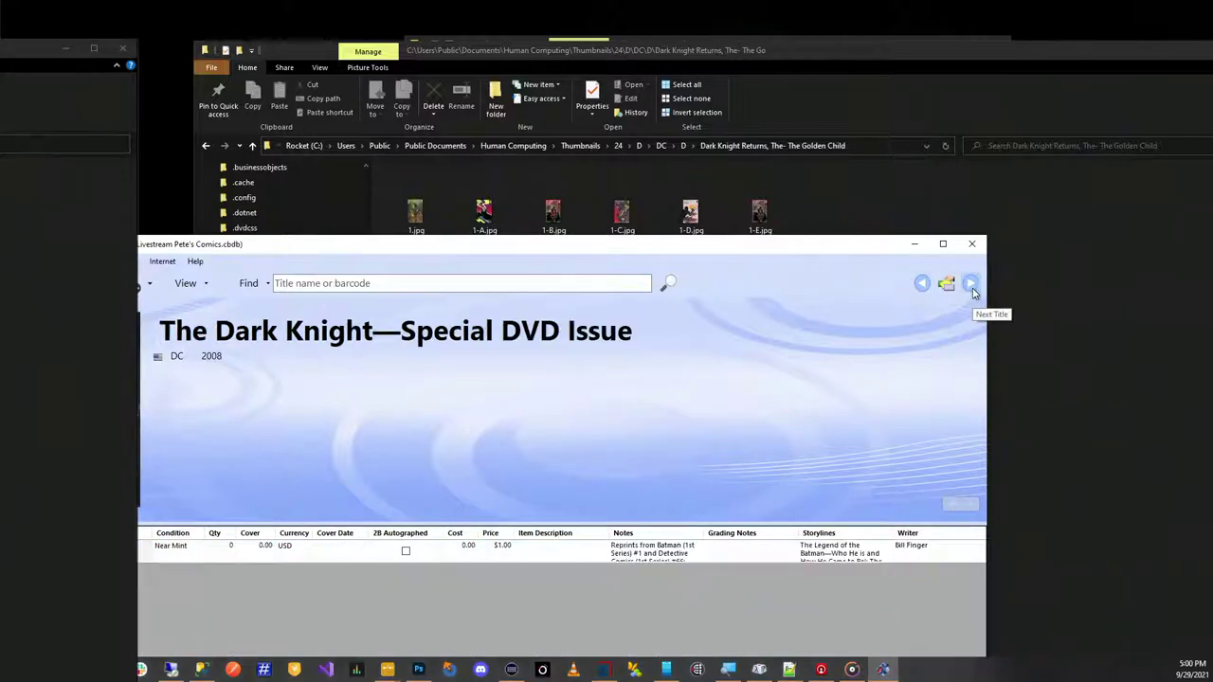
click(972, 289)
click(972, 286)
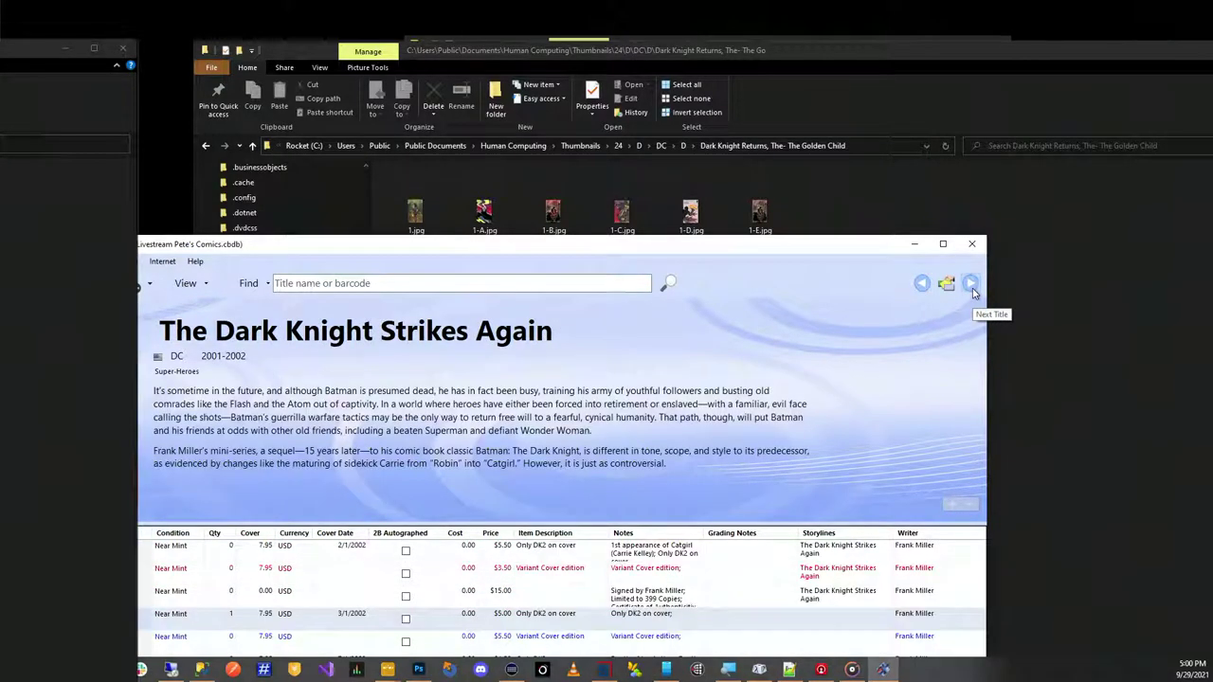
click(700, 178)
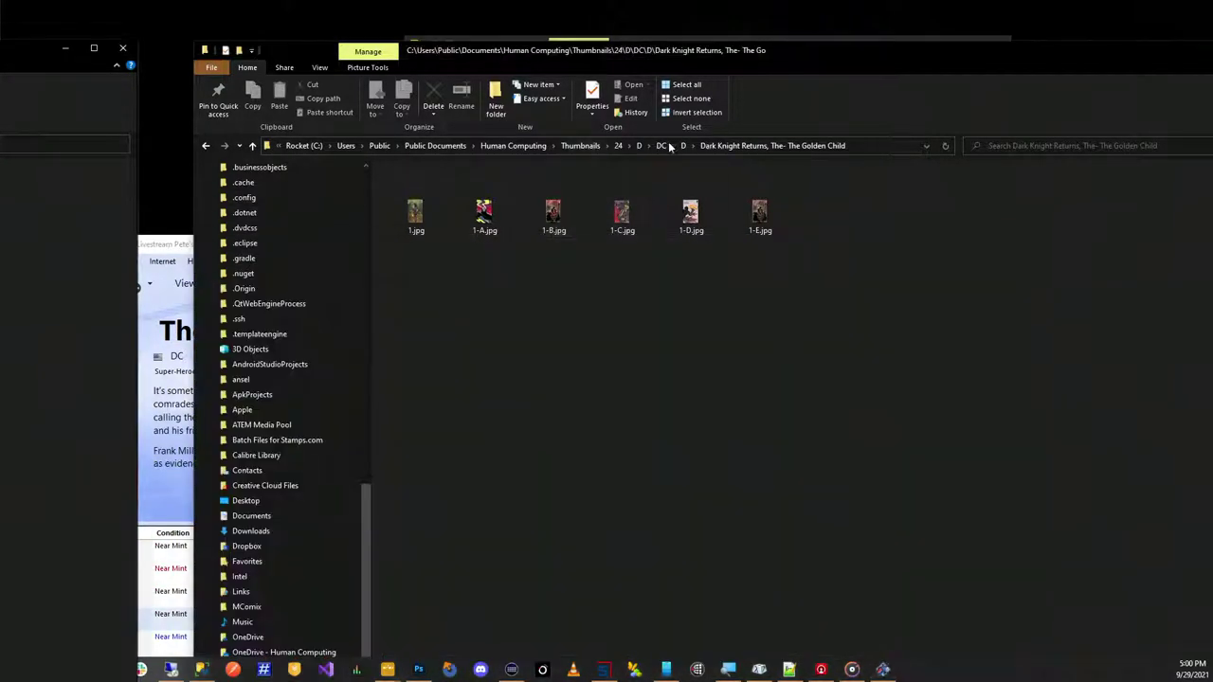
Step: Open 24\D\DC\D\Dark Knights Rising- The Wild Hunt, then shift the window left and close it
click(618, 144)
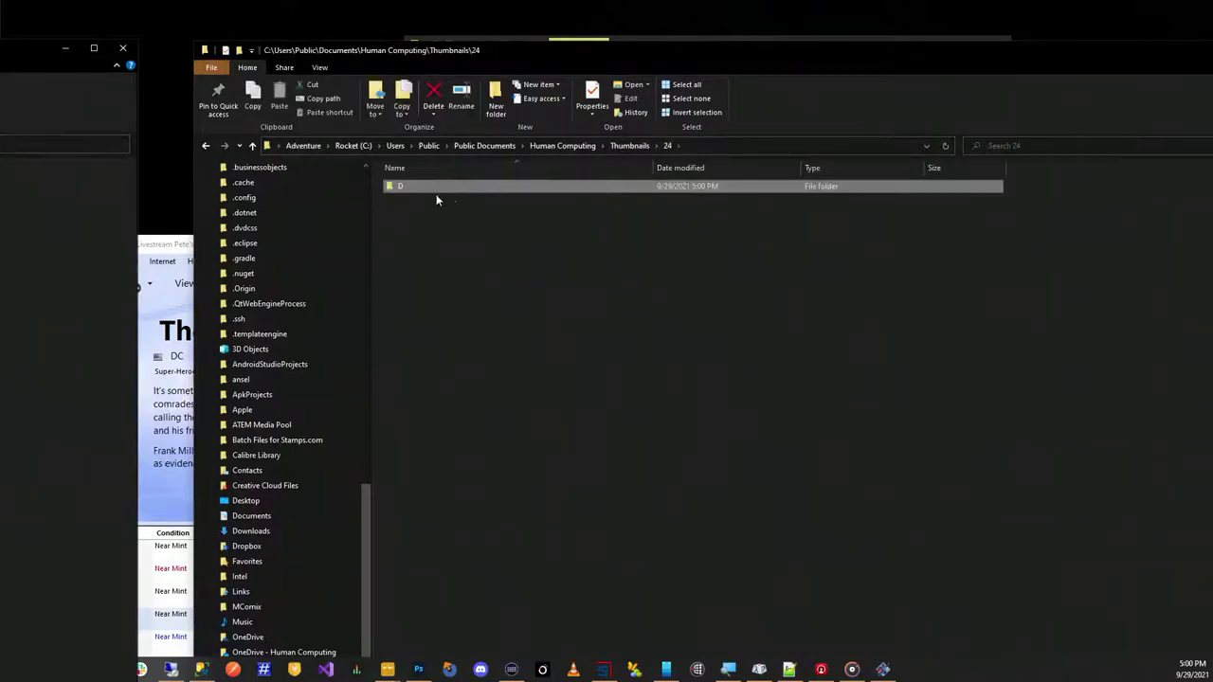
double_click(399, 185)
double_click(414, 186)
double_click(411, 186)
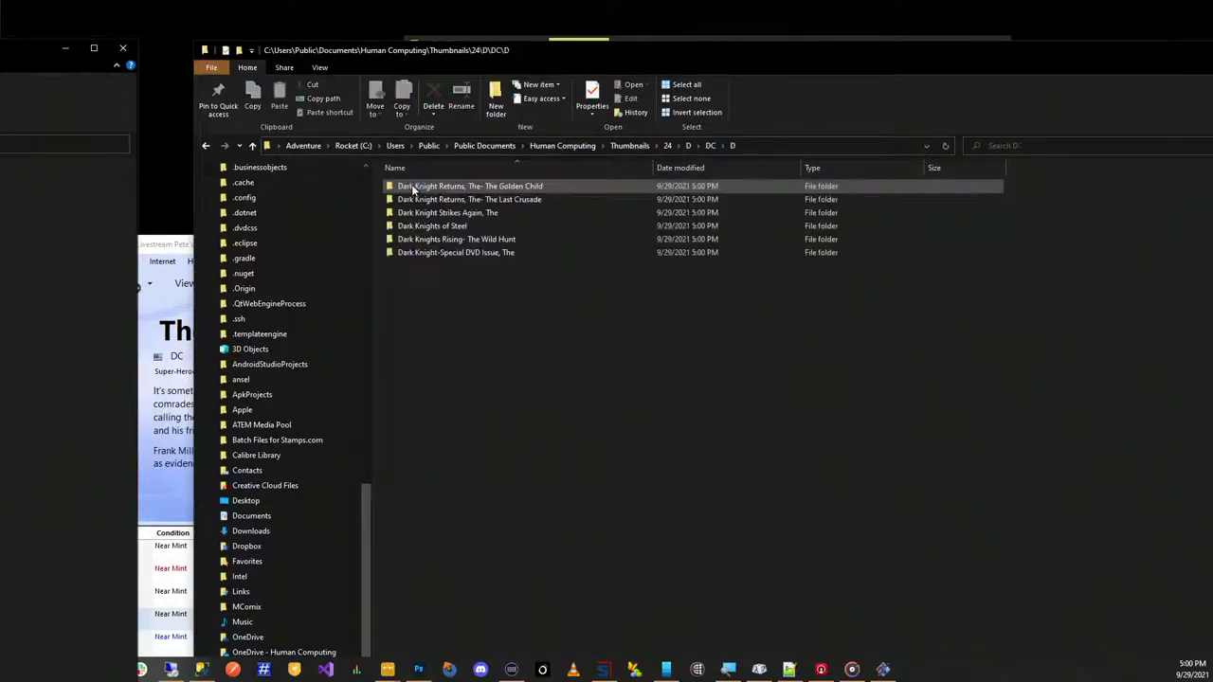
double_click(450, 241)
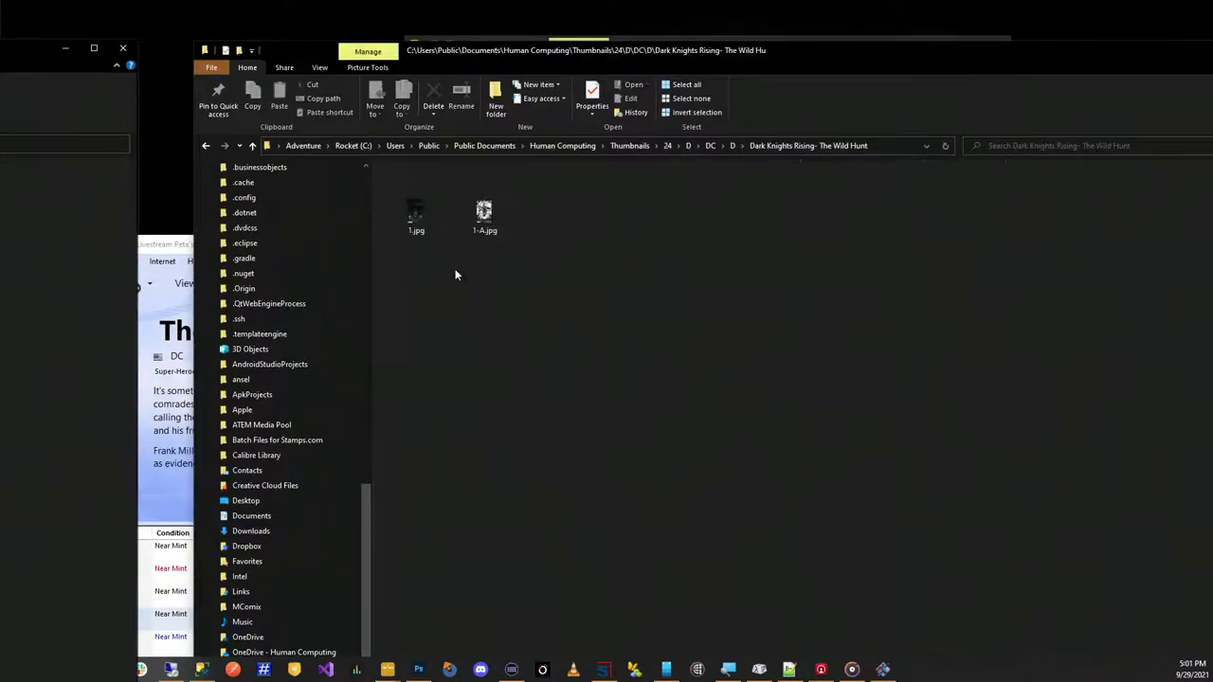
drag(1056, 57, 890, 48)
click(1168, 50)
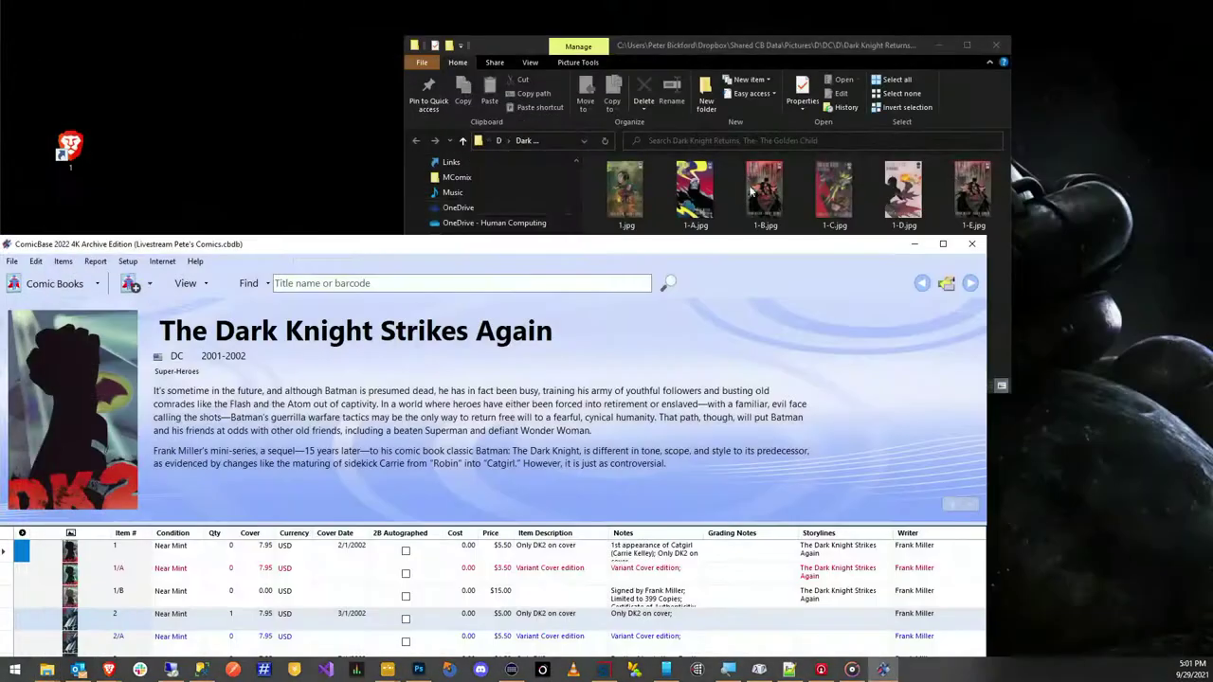
Step: Drag the ComicBase window near the screen top, then switch to another window
drag(421, 245, 507, 32)
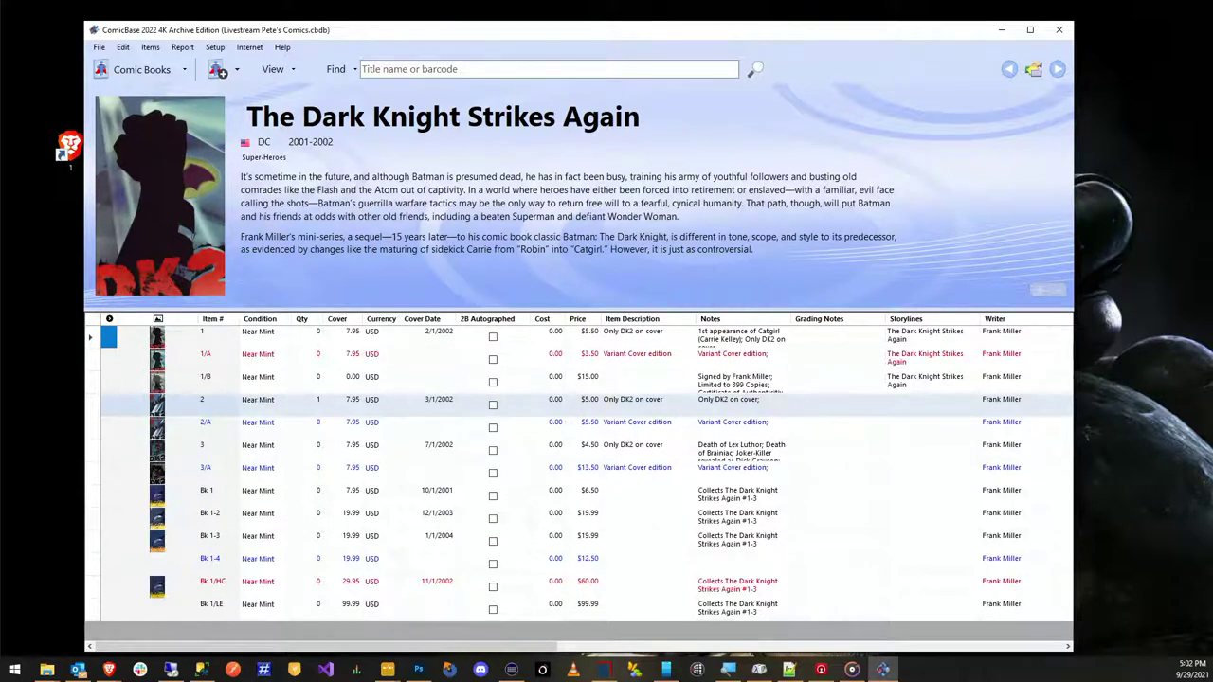
key(alt+Tab)
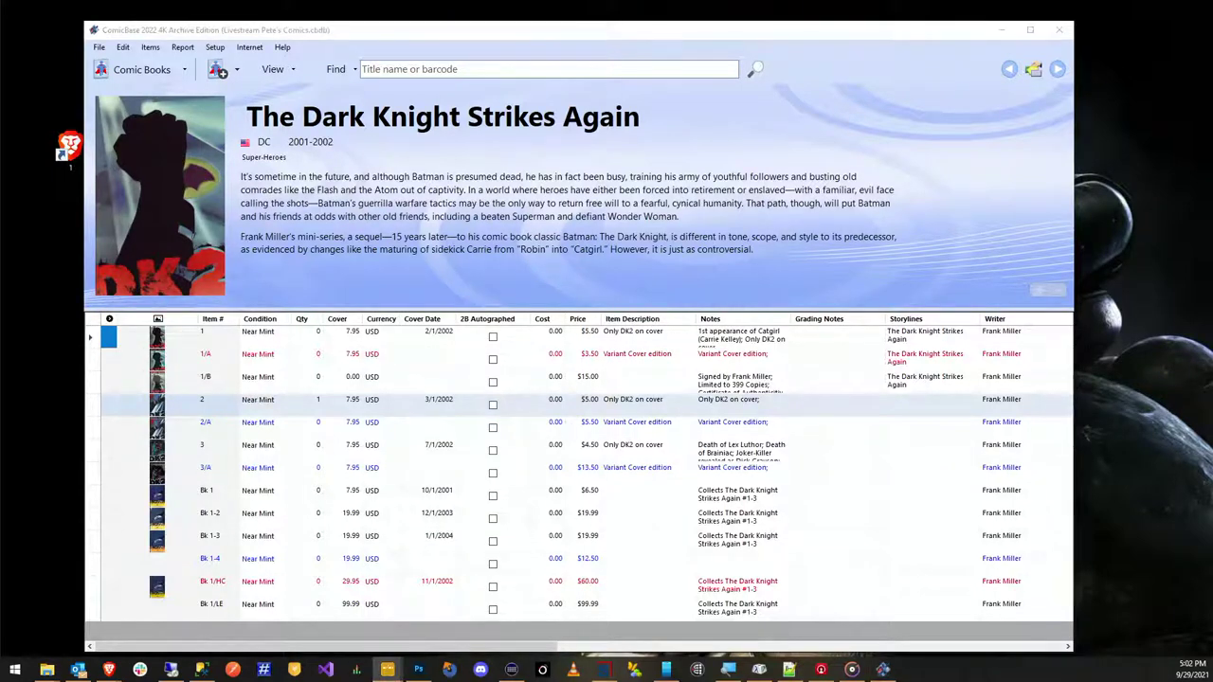